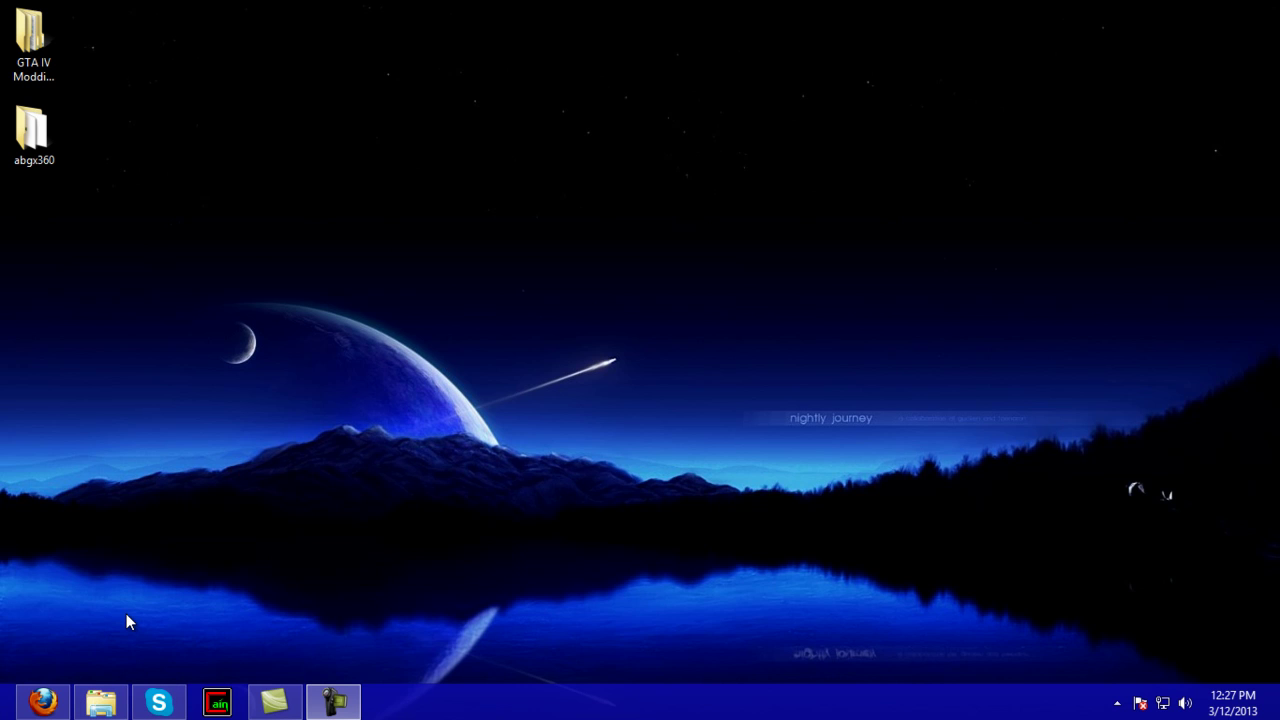
Select the abgx360 folder, then restore the GTA IV window and select the 7.29 GB disc image
click(37, 70)
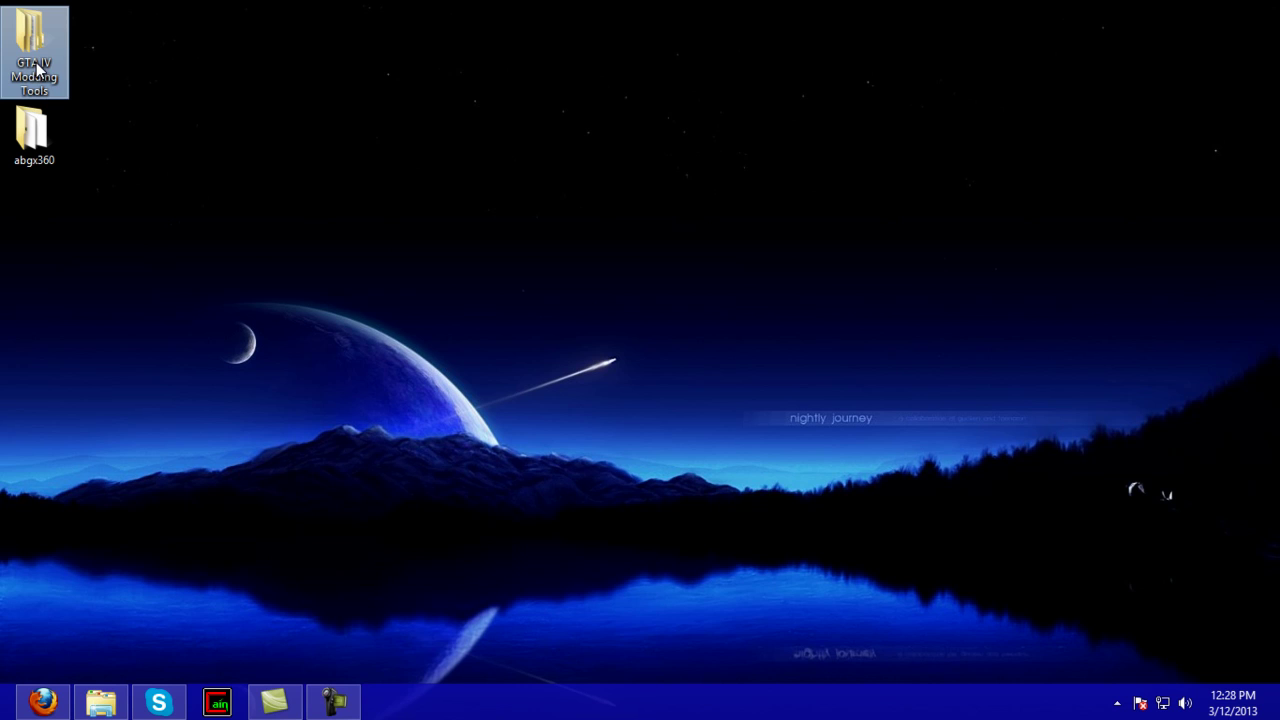
click(50, 137)
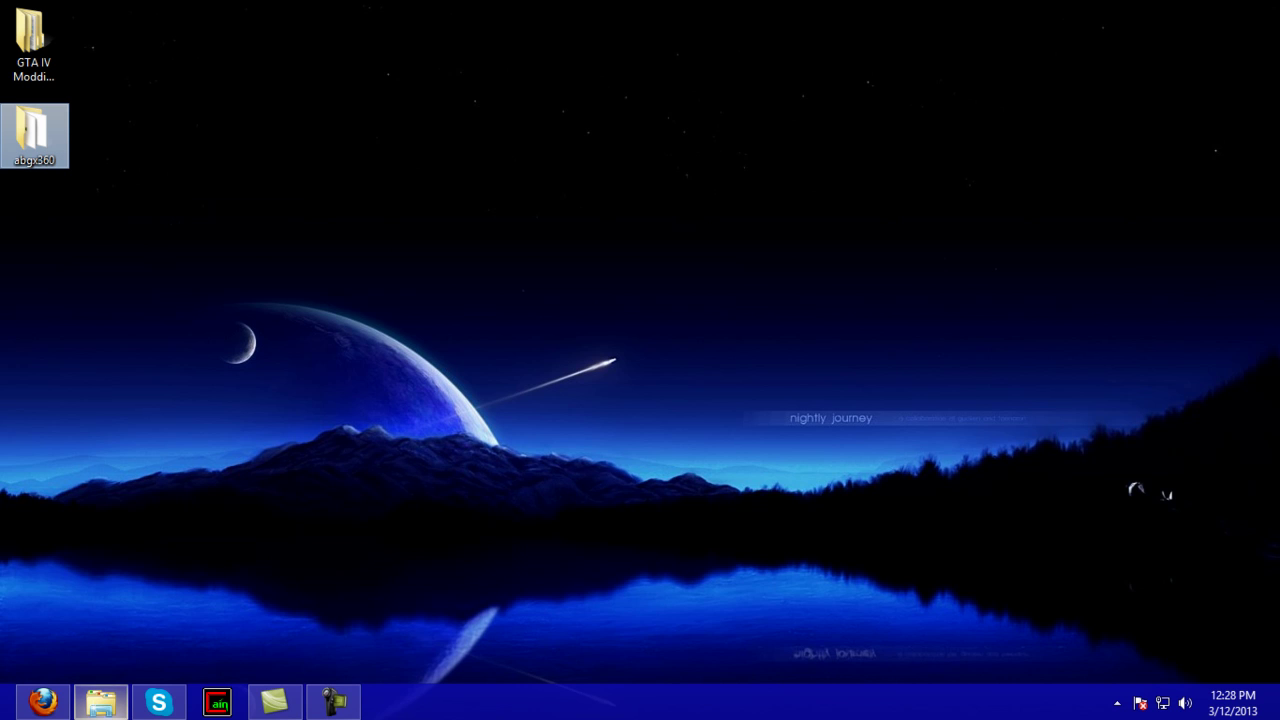
mouse_move(118, 703)
click(118, 703)
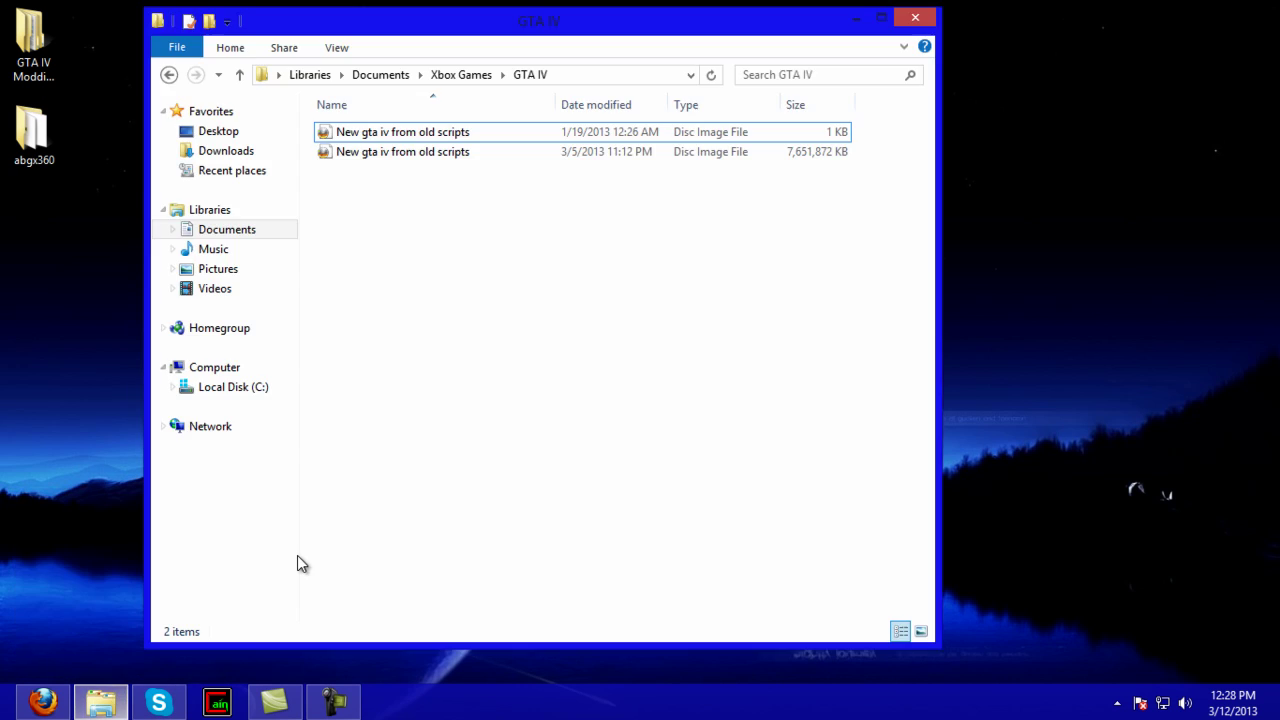
drag(403, 202, 417, 154)
click(426, 228)
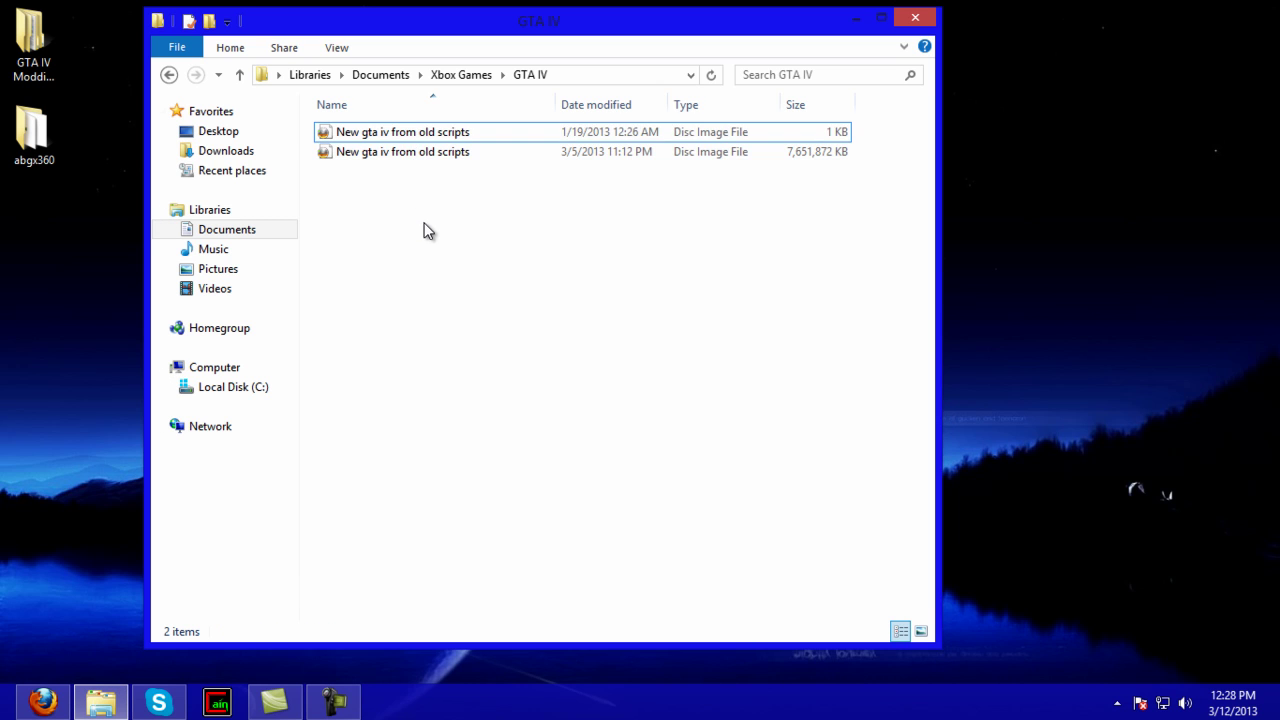
click(415, 158)
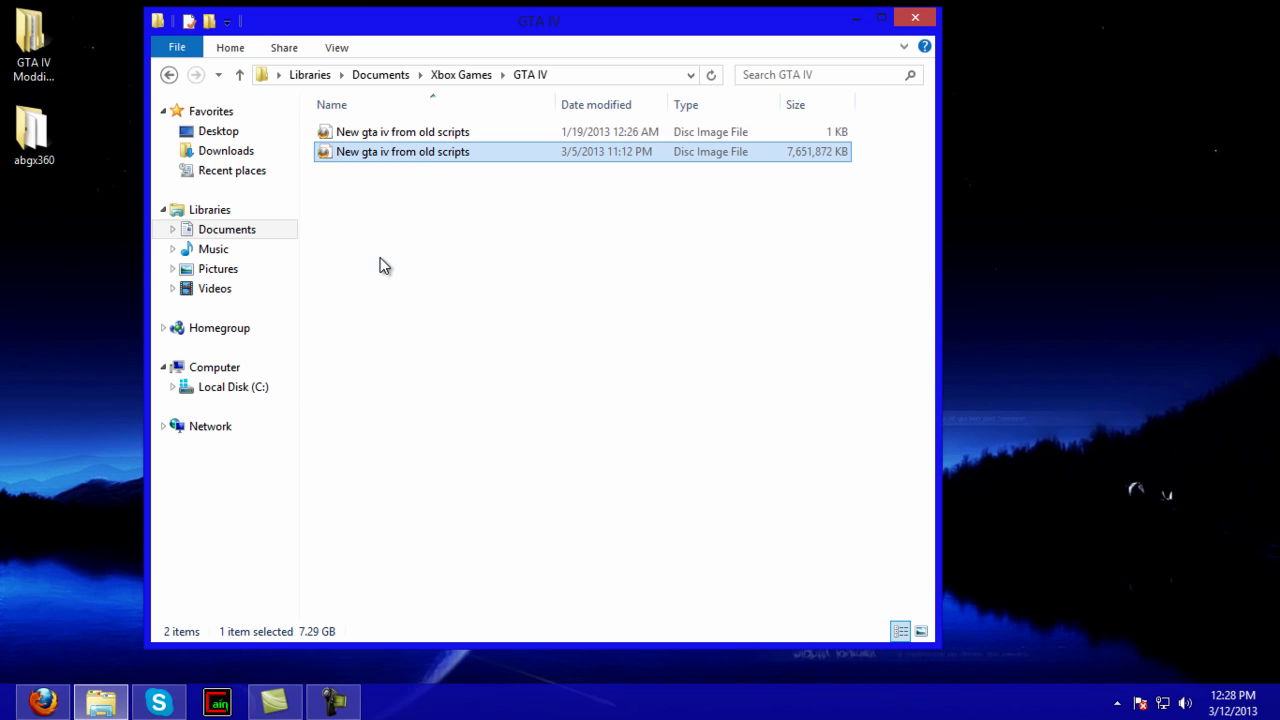
Search the GTA IV folder for 'ntsc/u' and then 'pal', then clear the search
click(844, 77)
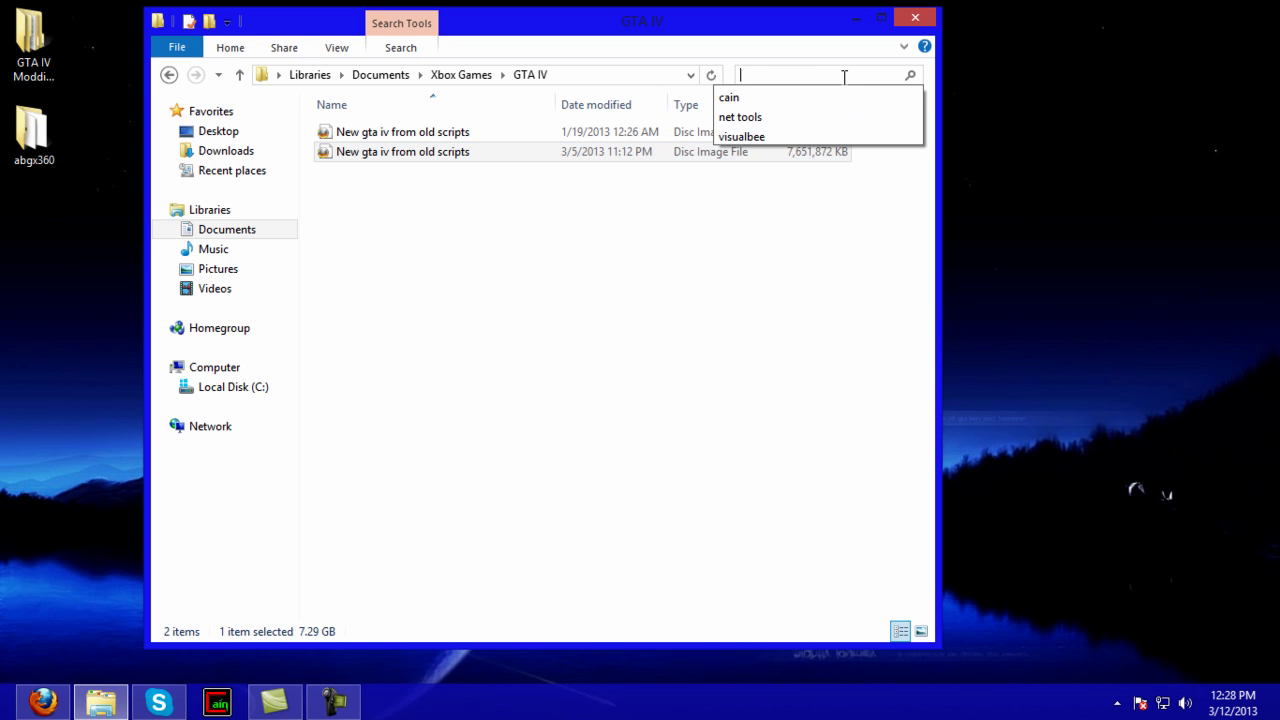
text(ntsc)
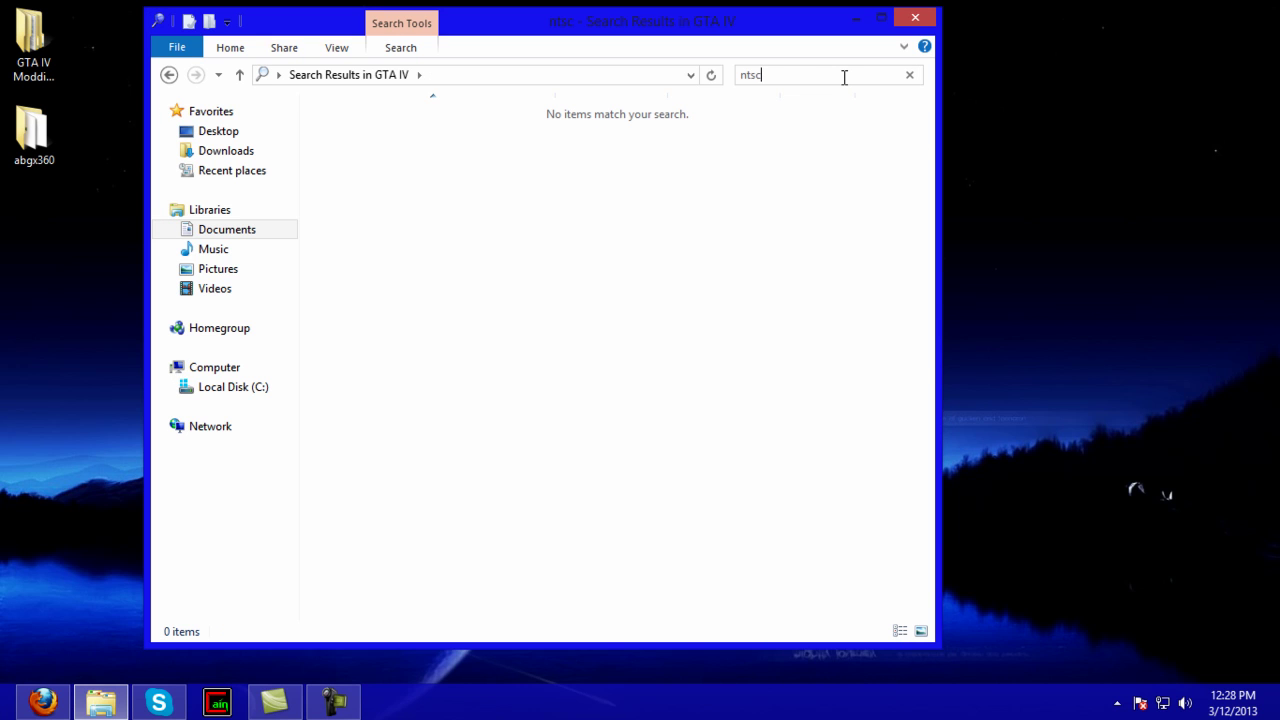
text(/u)
key(BackSpace)
key(BackSpace)
key(BackSpace)
key(BackSpace)
key(BackSpace)
key(BackSpace)
text(p)
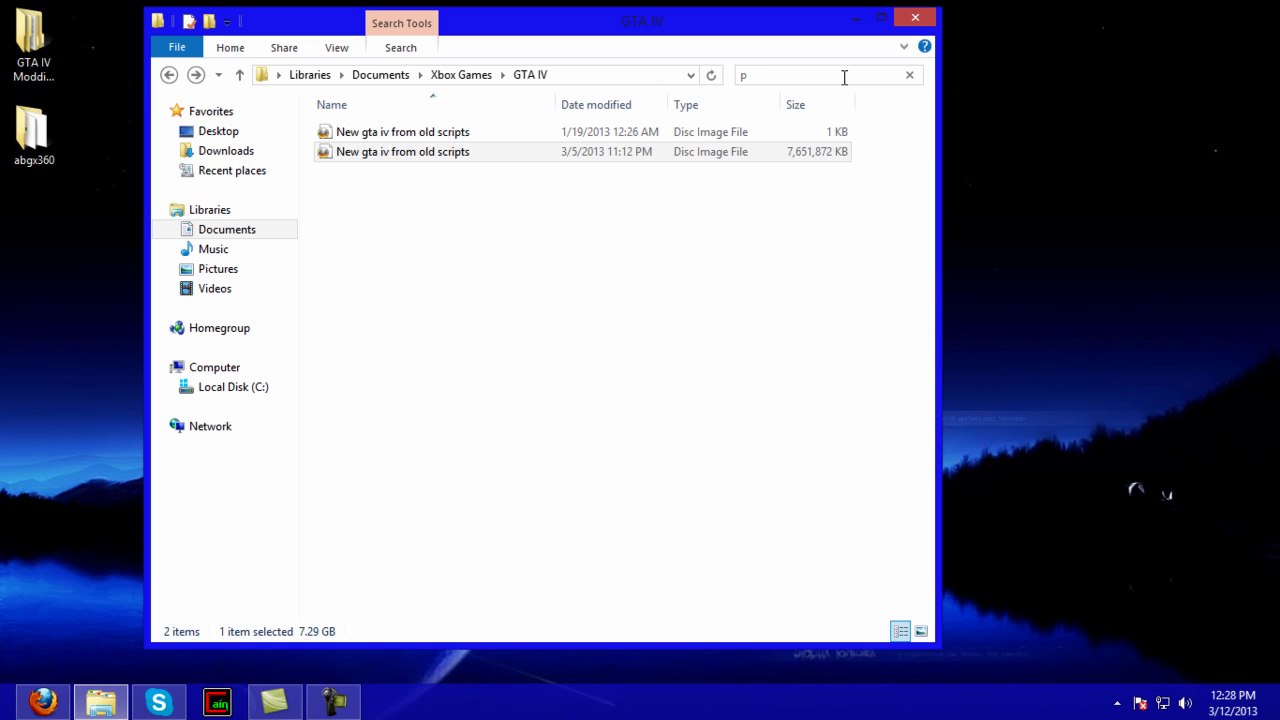
text(al)
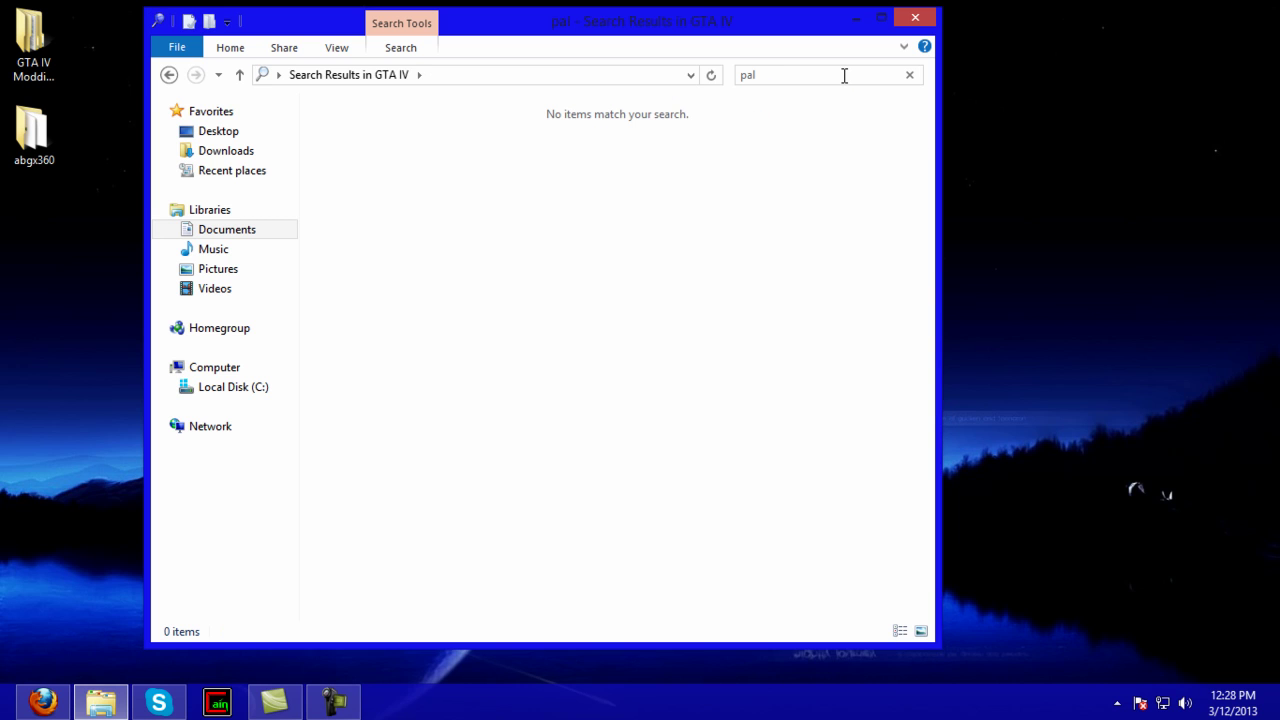
key(BackSpace)
key(BackSpace)
key(BackSpace)
click(720, 163)
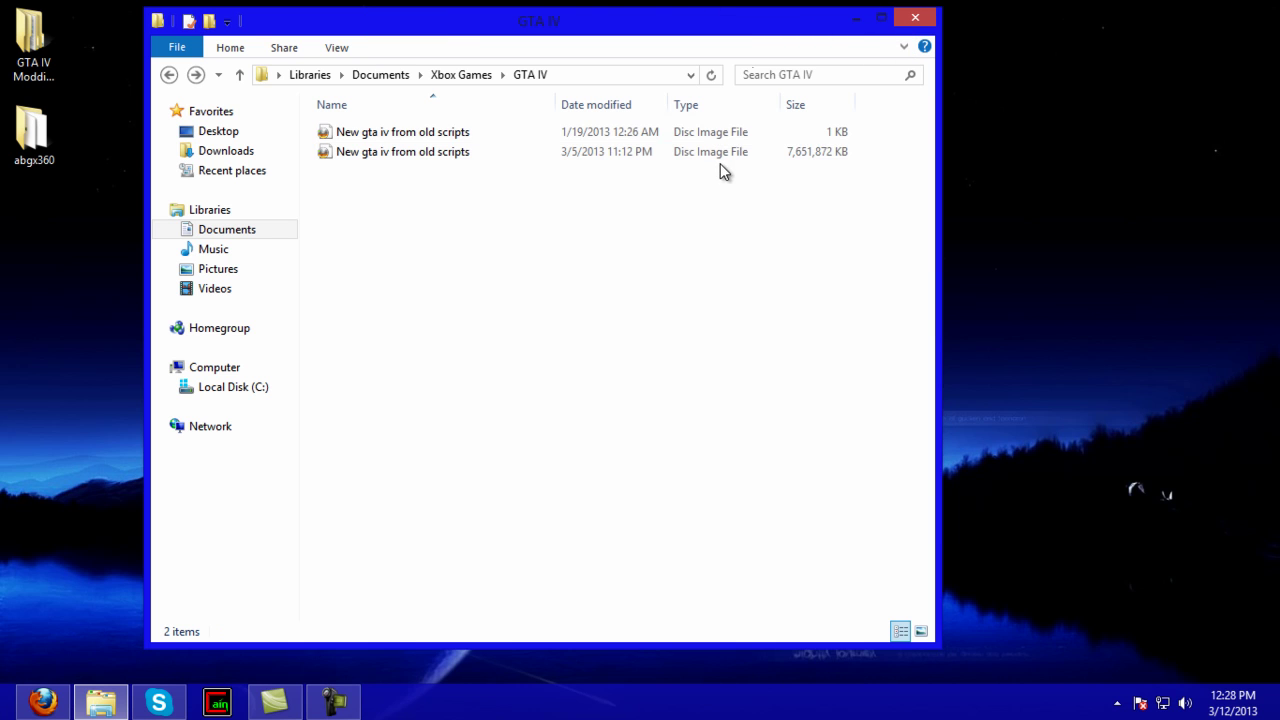
Select the two New gta iv from old scripts disc images together, then clear the selection
mouse_move(576, 178)
mouse_down()
mouse_move(549, 128)
mouse_move(574, 203)
mouse_up()
click(437, 150)
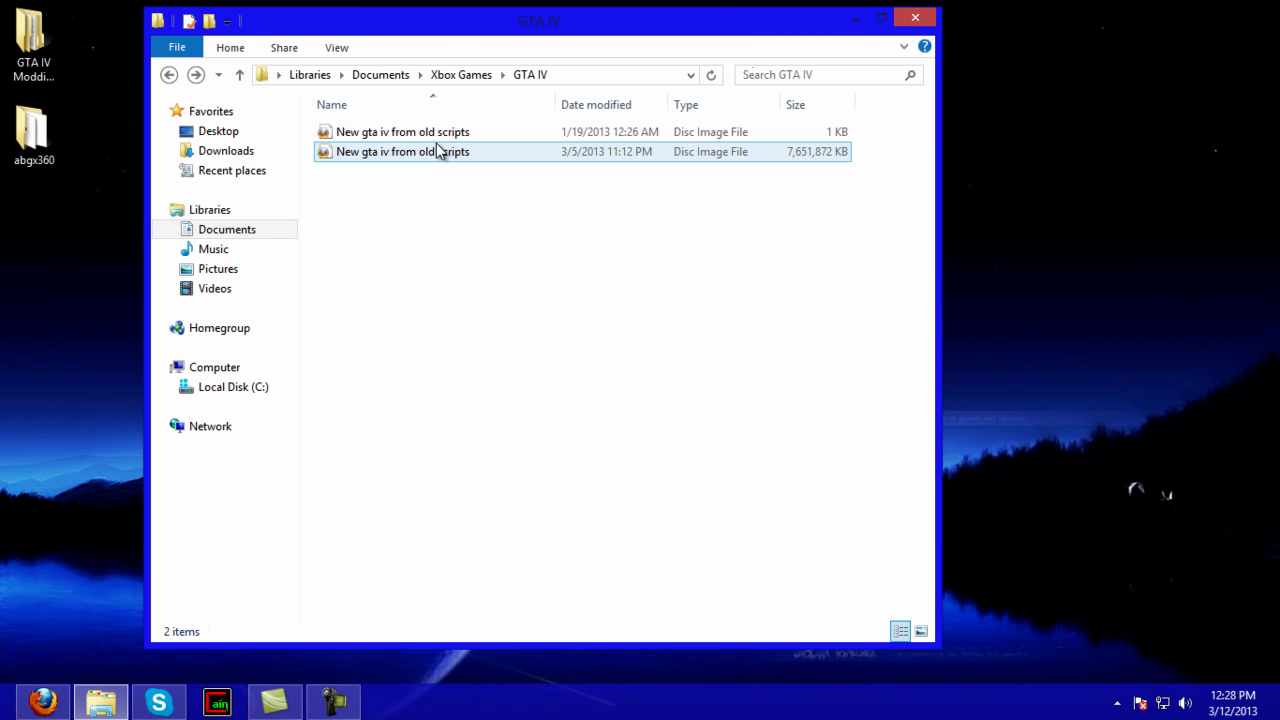
click(500, 131)
shift+click(480, 151)
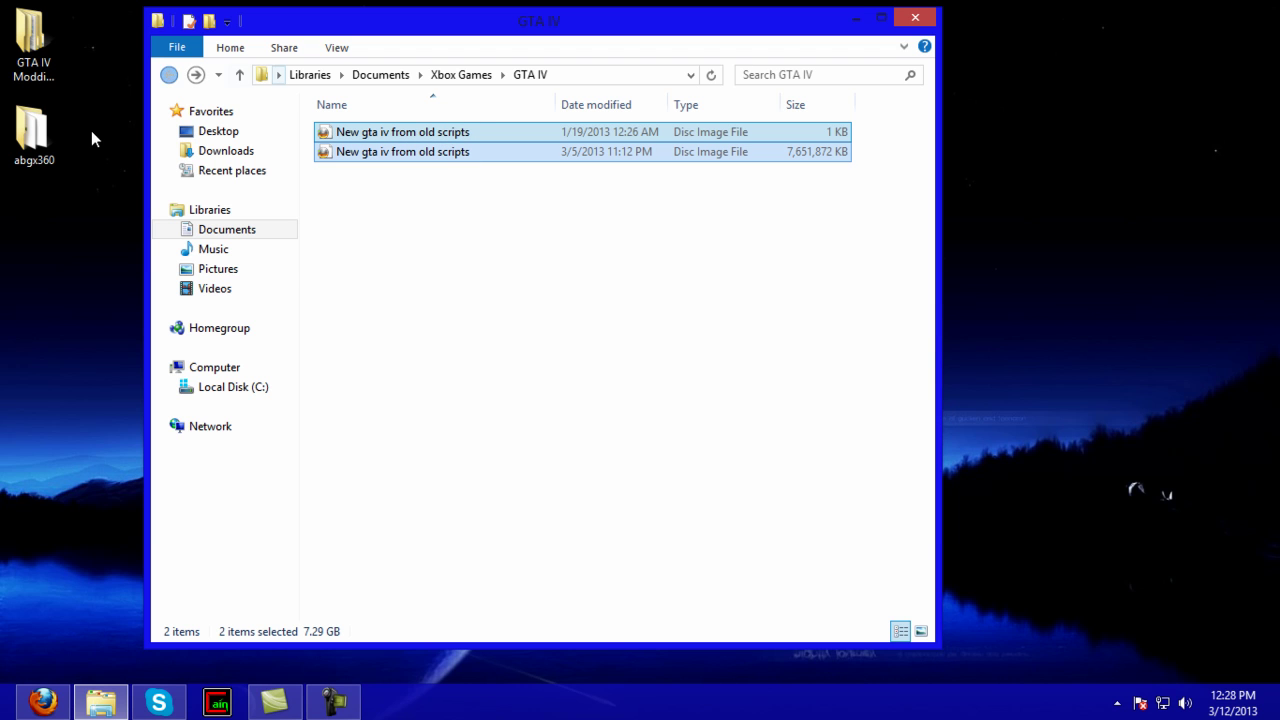
click(430, 218)
Launch abgx360gui from the abgx360 folder and set the AutoFix Threshold to Level 2
click(40, 146)
double_click(40, 146)
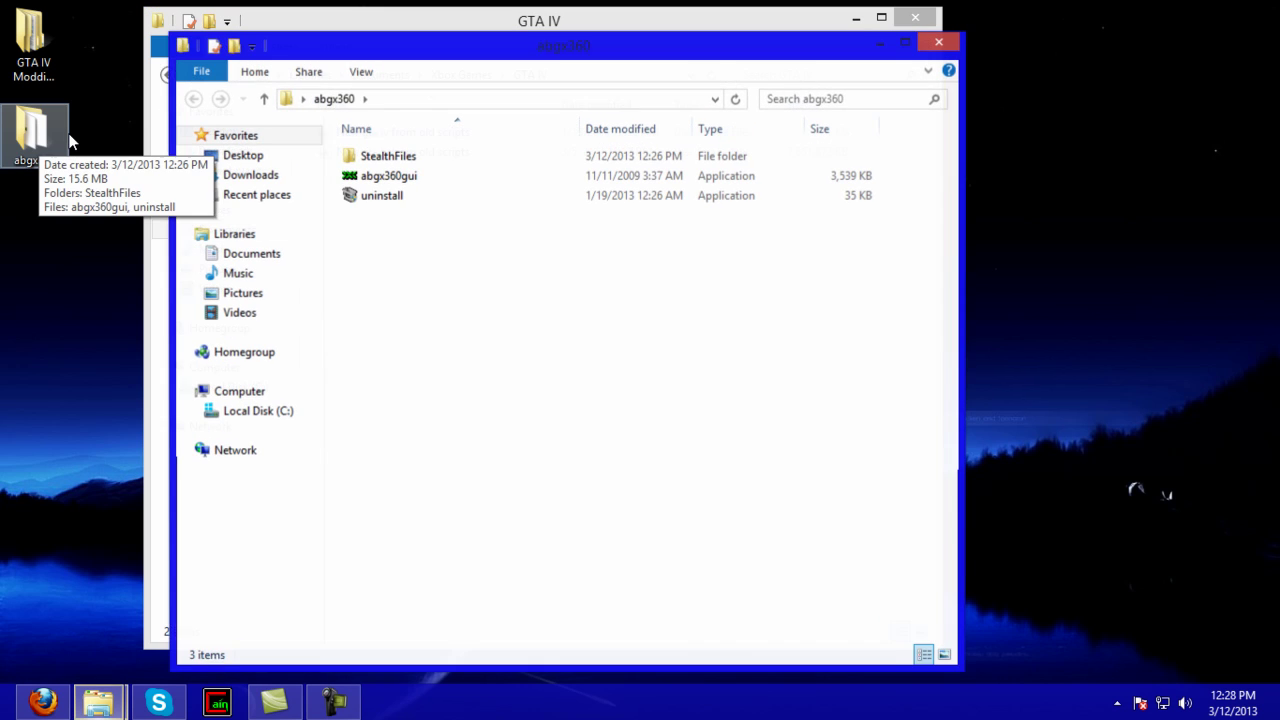
click(421, 176)
double_click(421, 175)
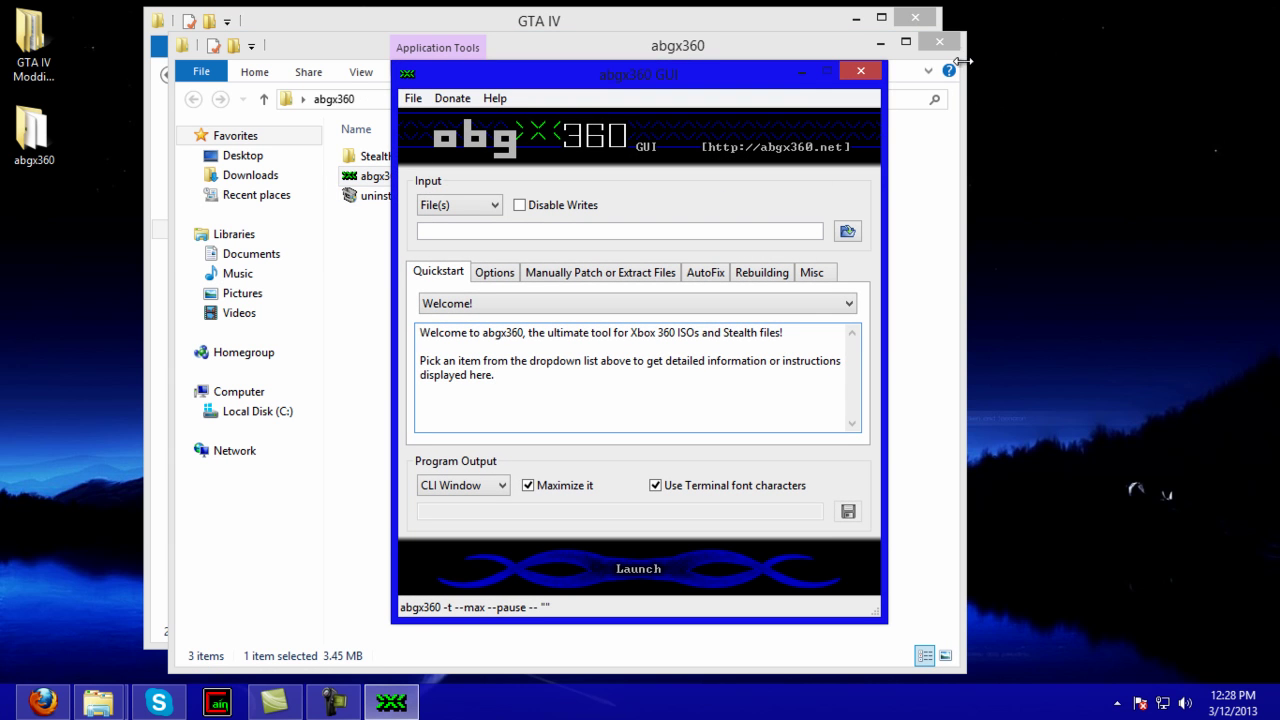
click(939, 41)
click(726, 276)
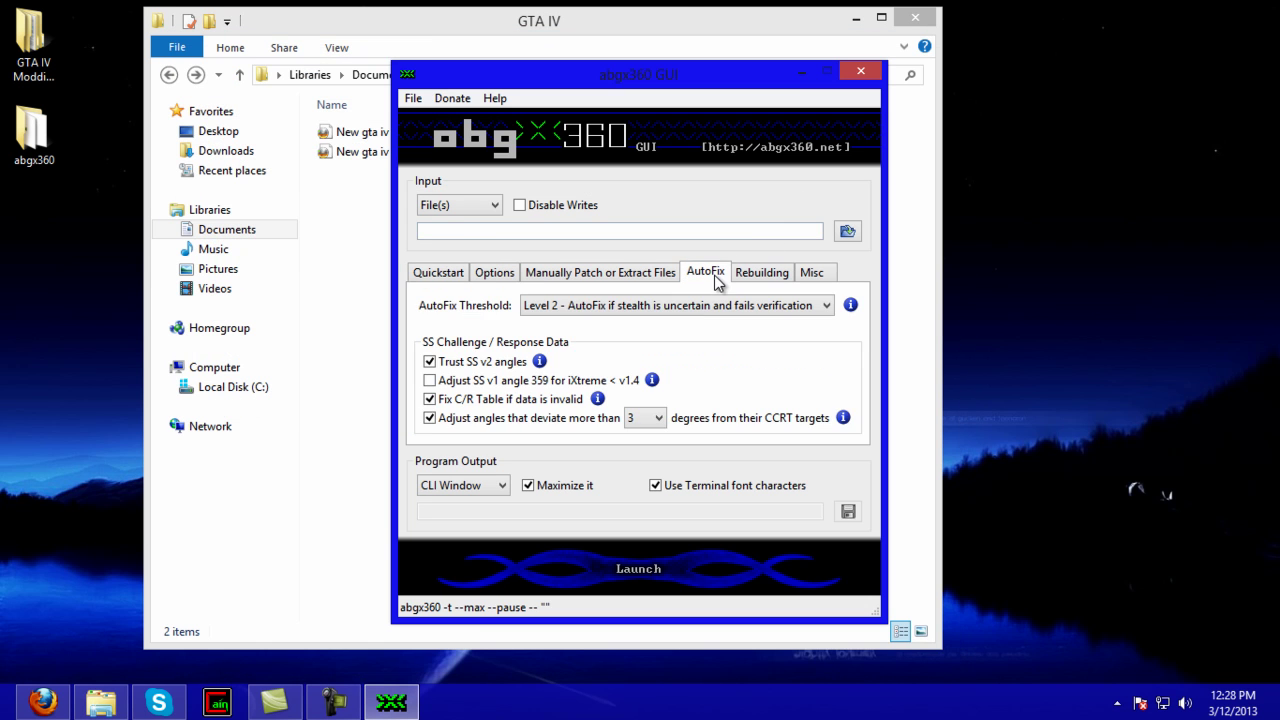
click(694, 306)
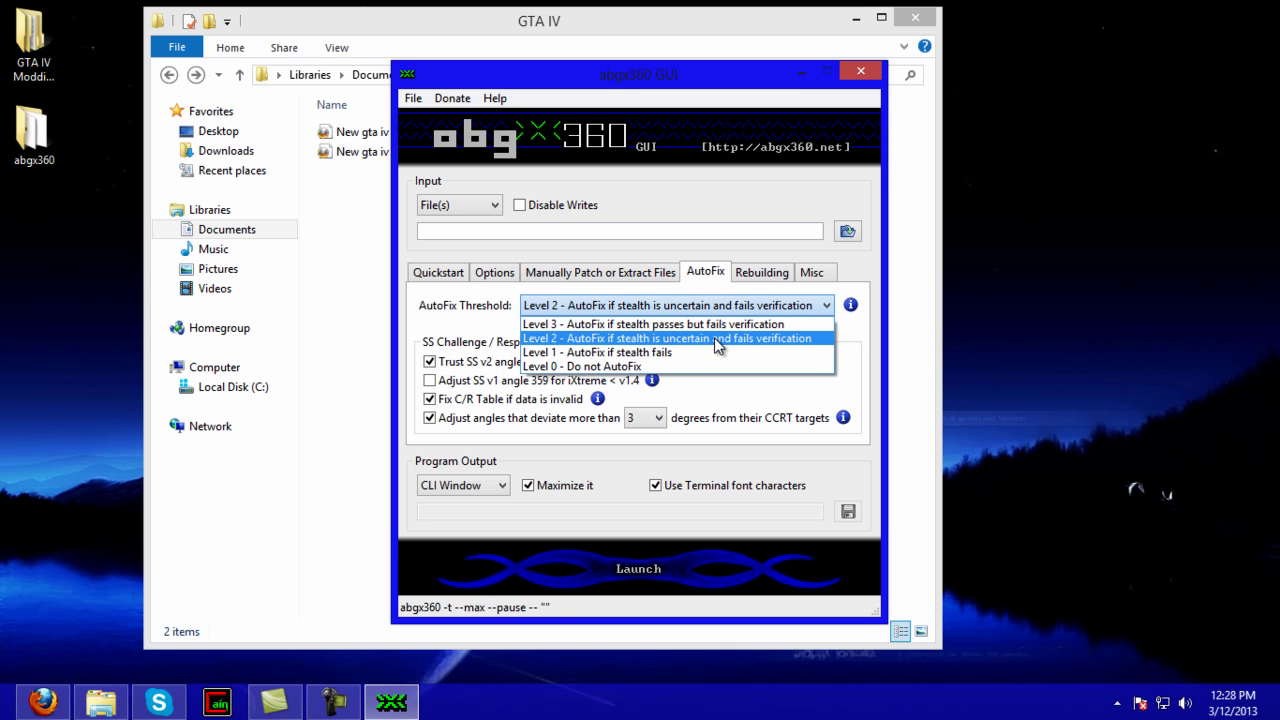
click(714, 337)
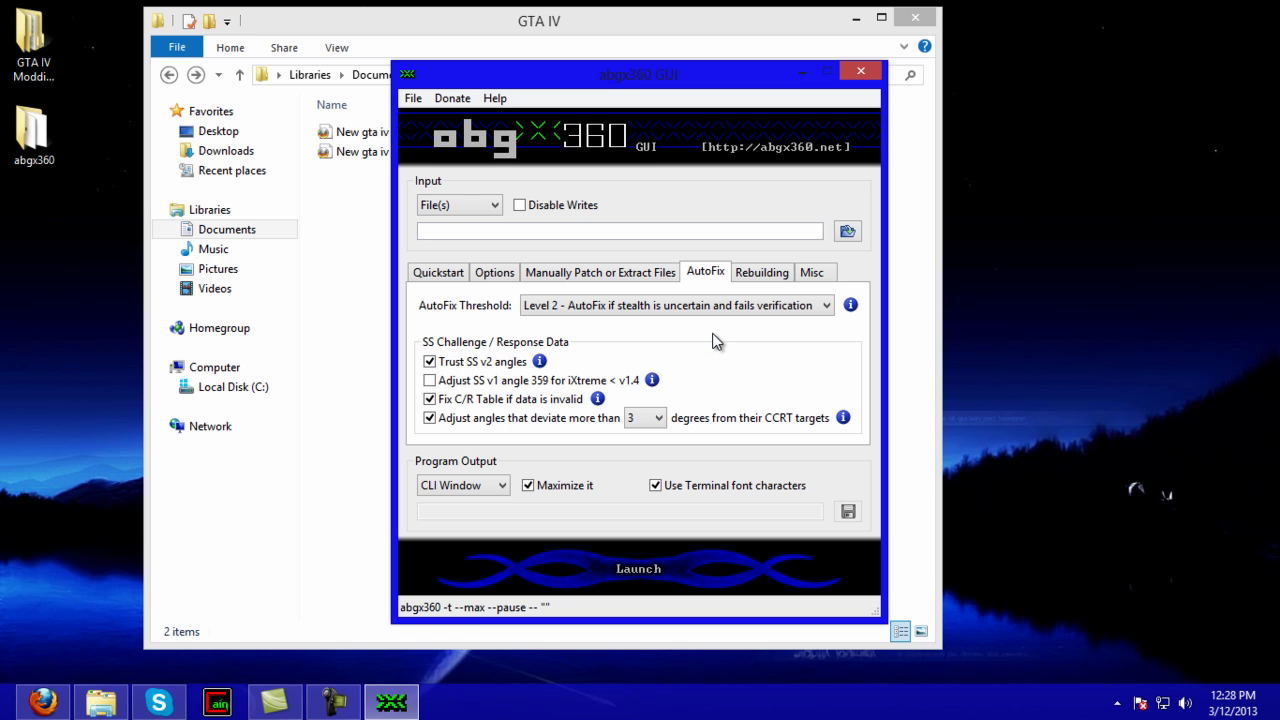
Choose the GTA IV ISO from Xbox Games > GTA IV as input and launch the check
click(452, 276)
click(846, 232)
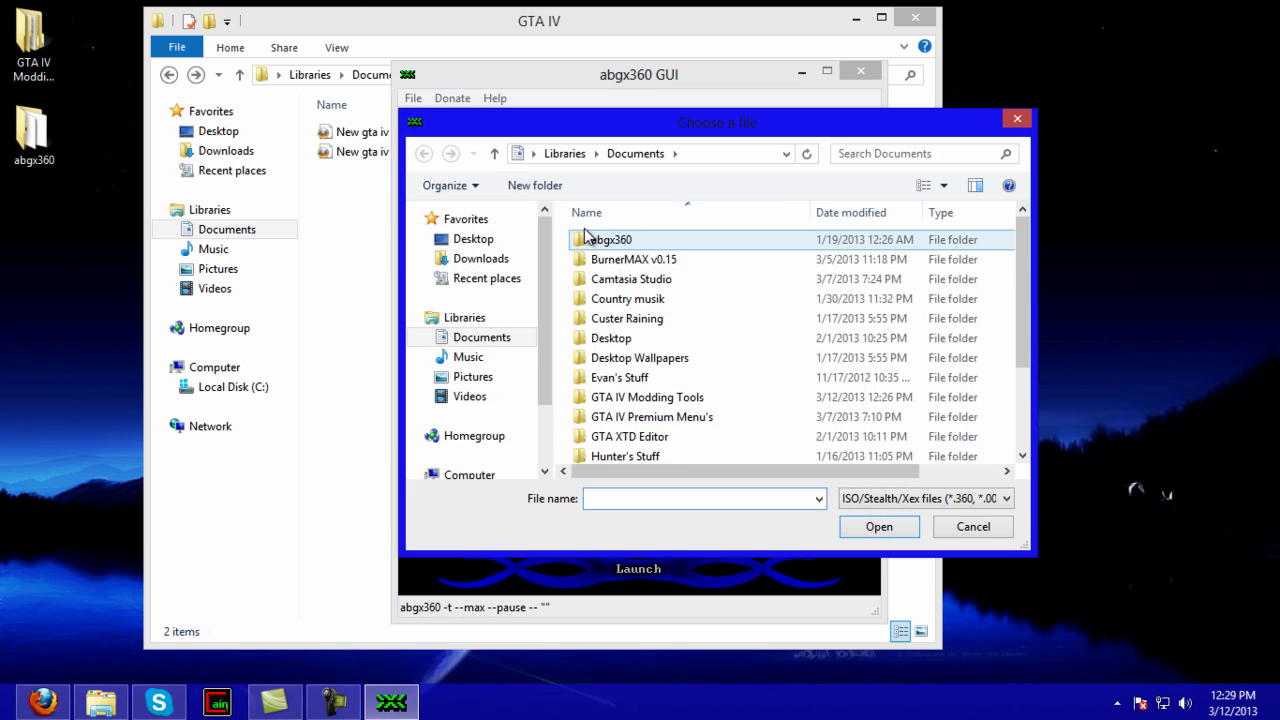
scroll(700, 400, down, 2)
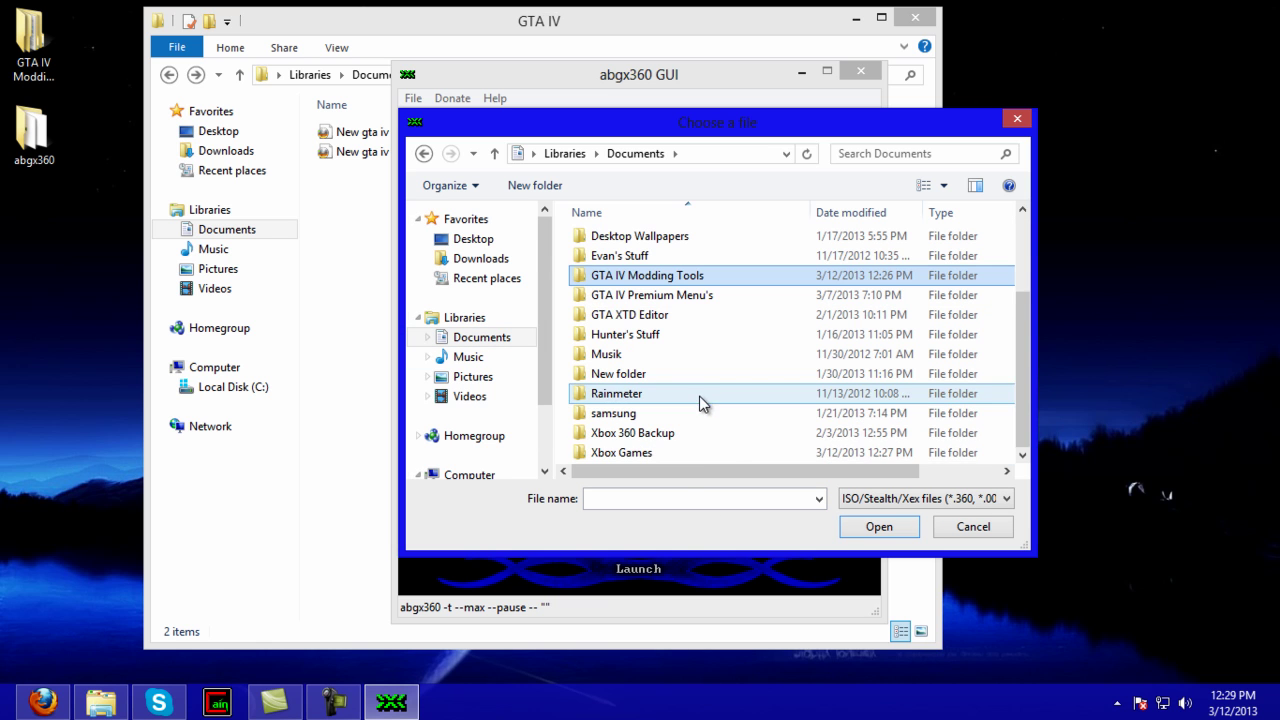
double_click(695, 453)
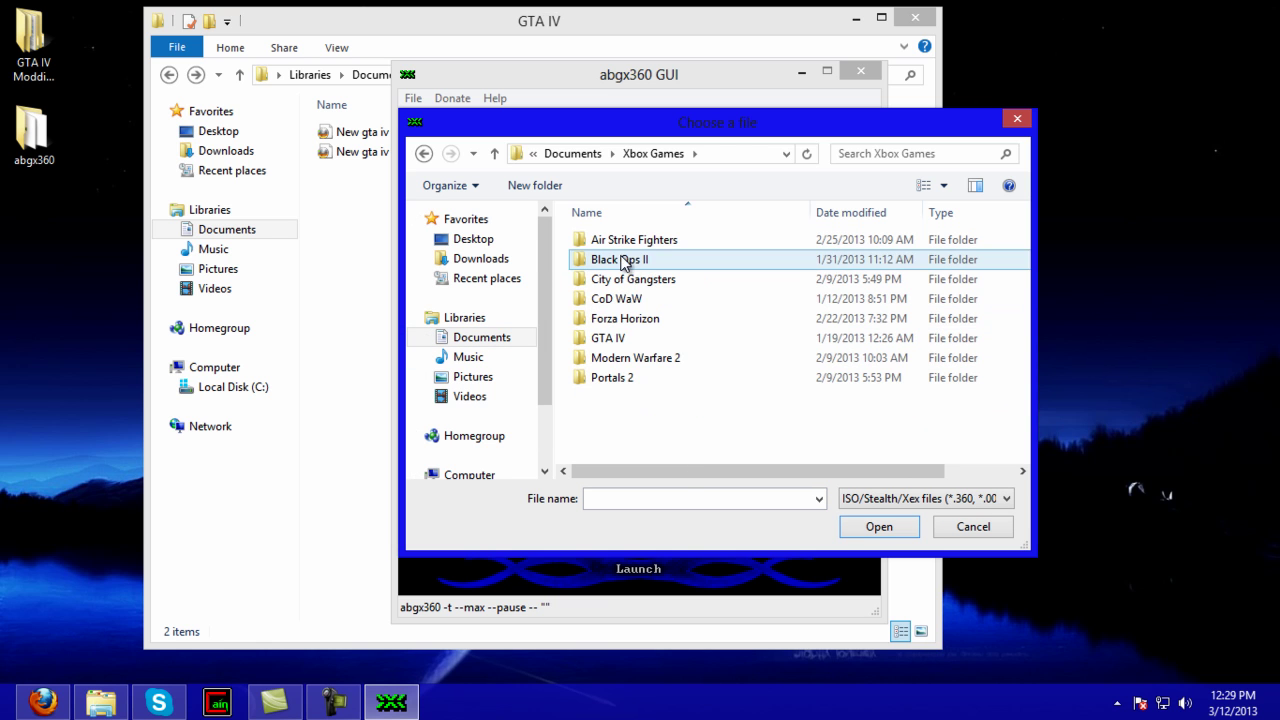
double_click(632, 341)
double_click(609, 241)
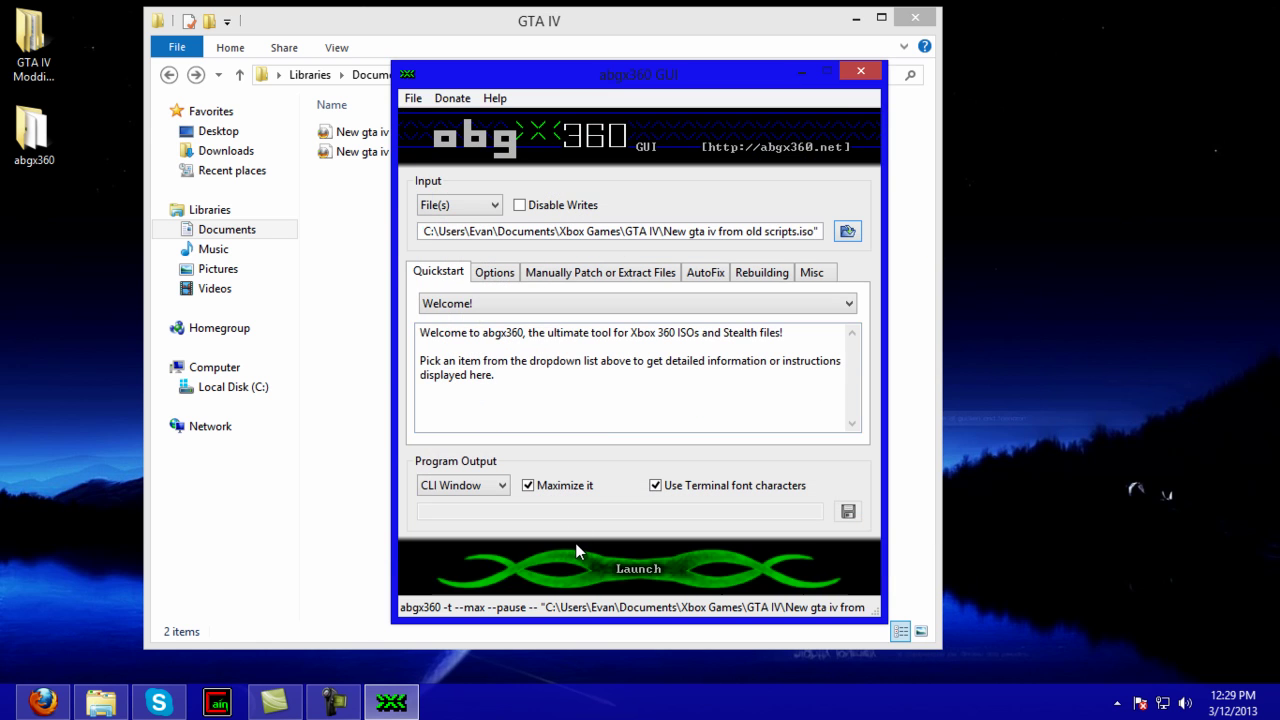
click(638, 568)
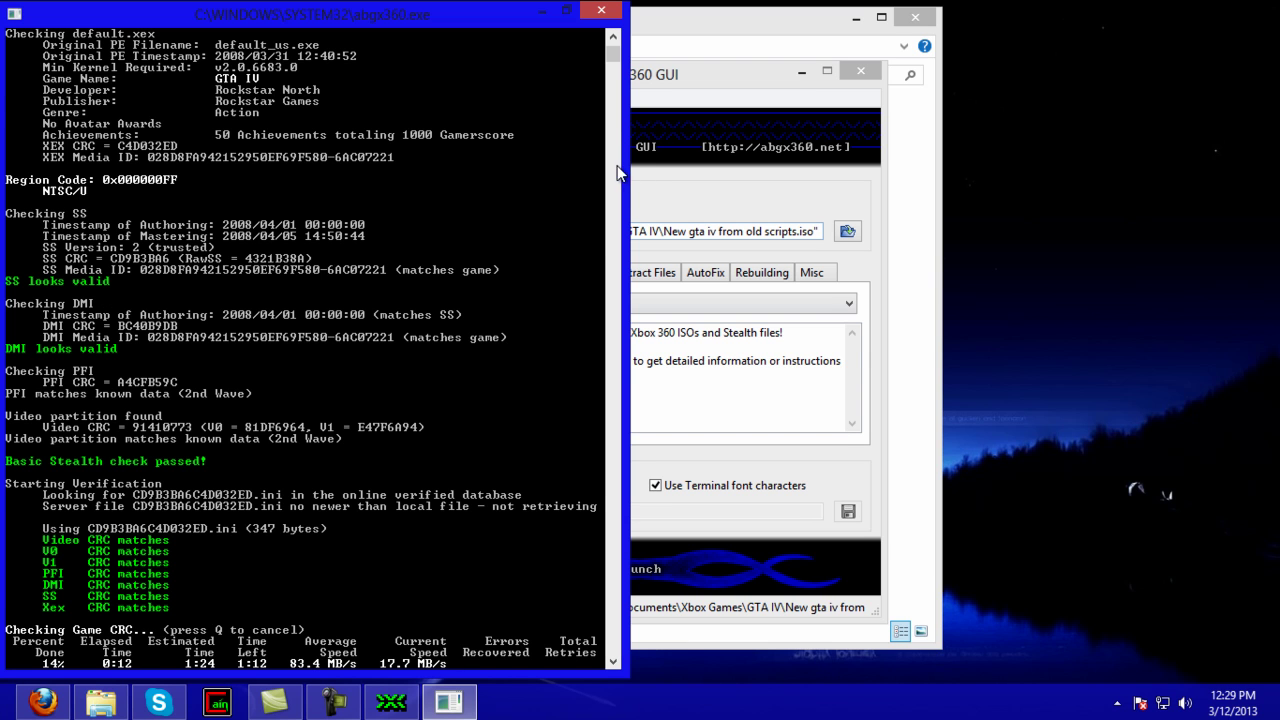
Let the console verify the ISO through the game CRC check to 80%, then return to the abgx360 GUI
drag(613, 60, 613, 52)
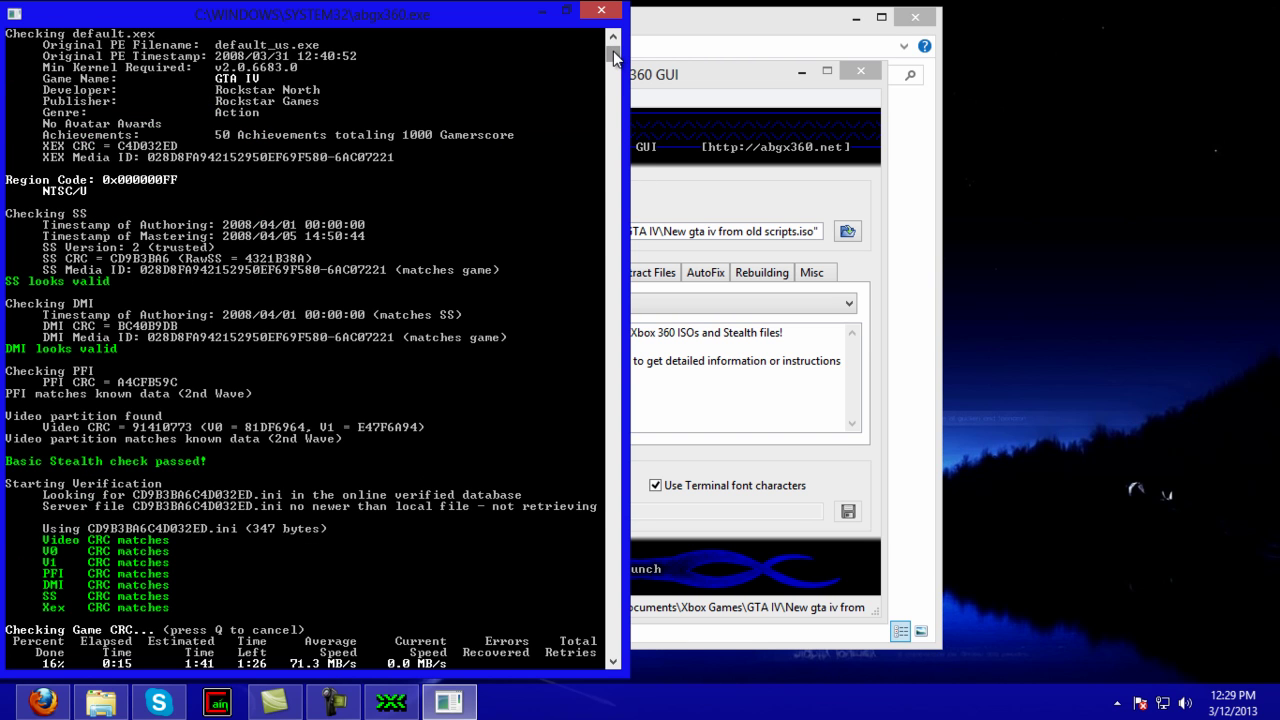
drag(613, 55, 615, 50)
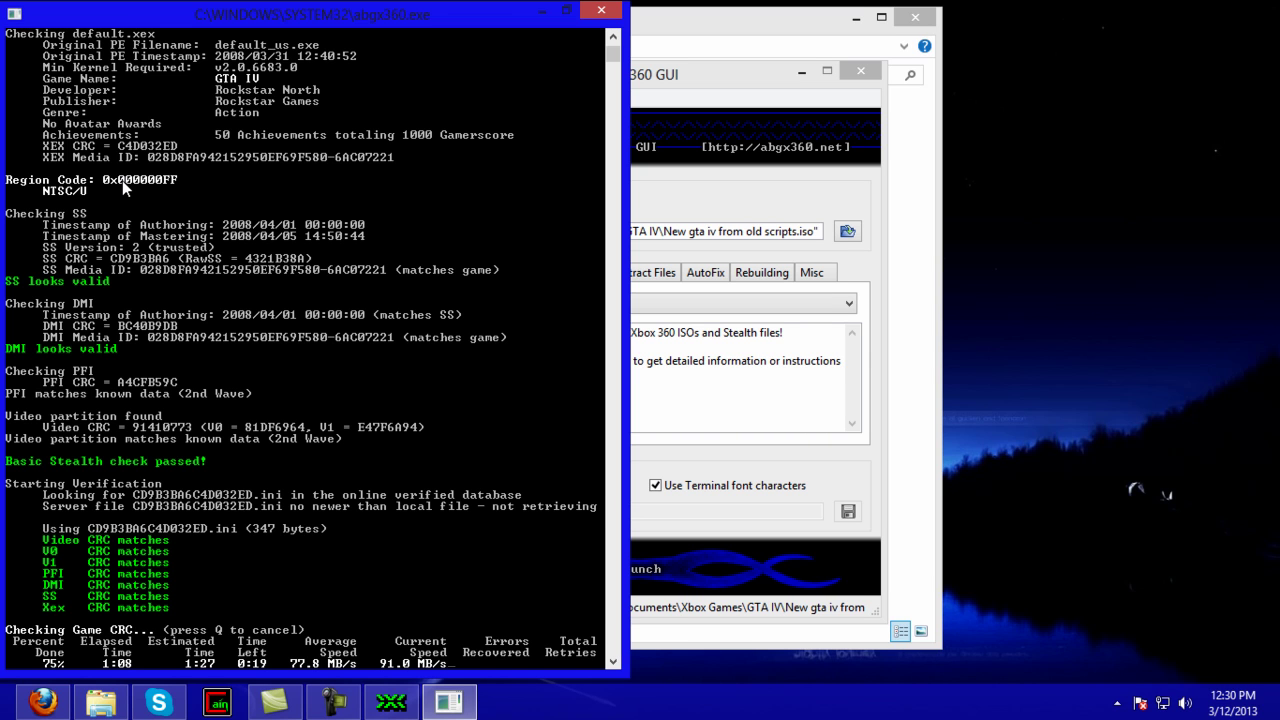
click(750, 118)
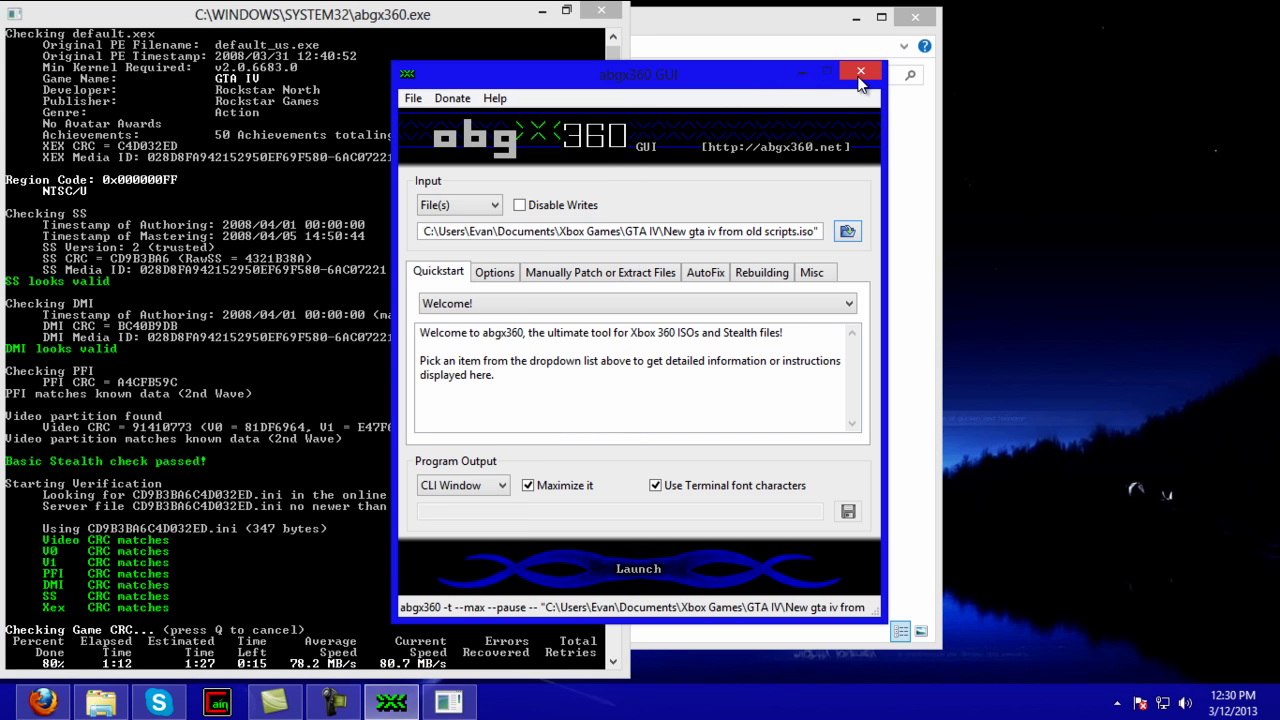
Close the abgx360 GUI and clear the open windows off the desktop
click(860, 80)
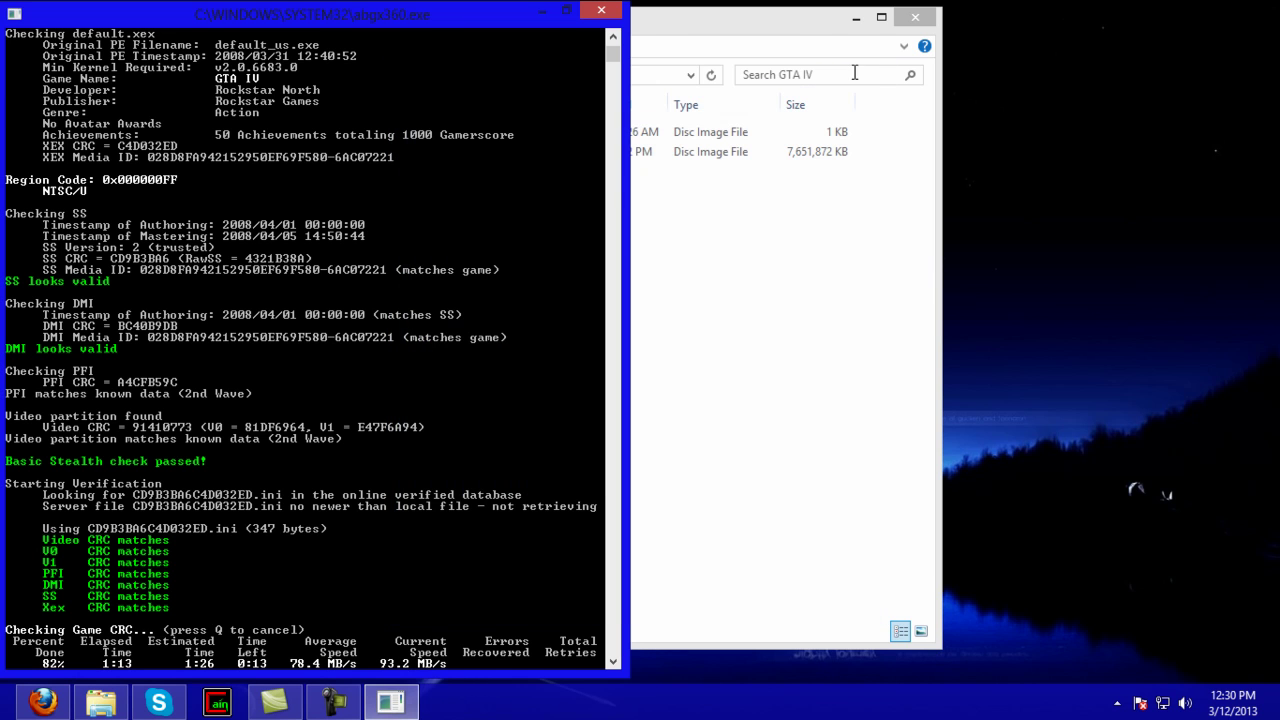
click(792, 33)
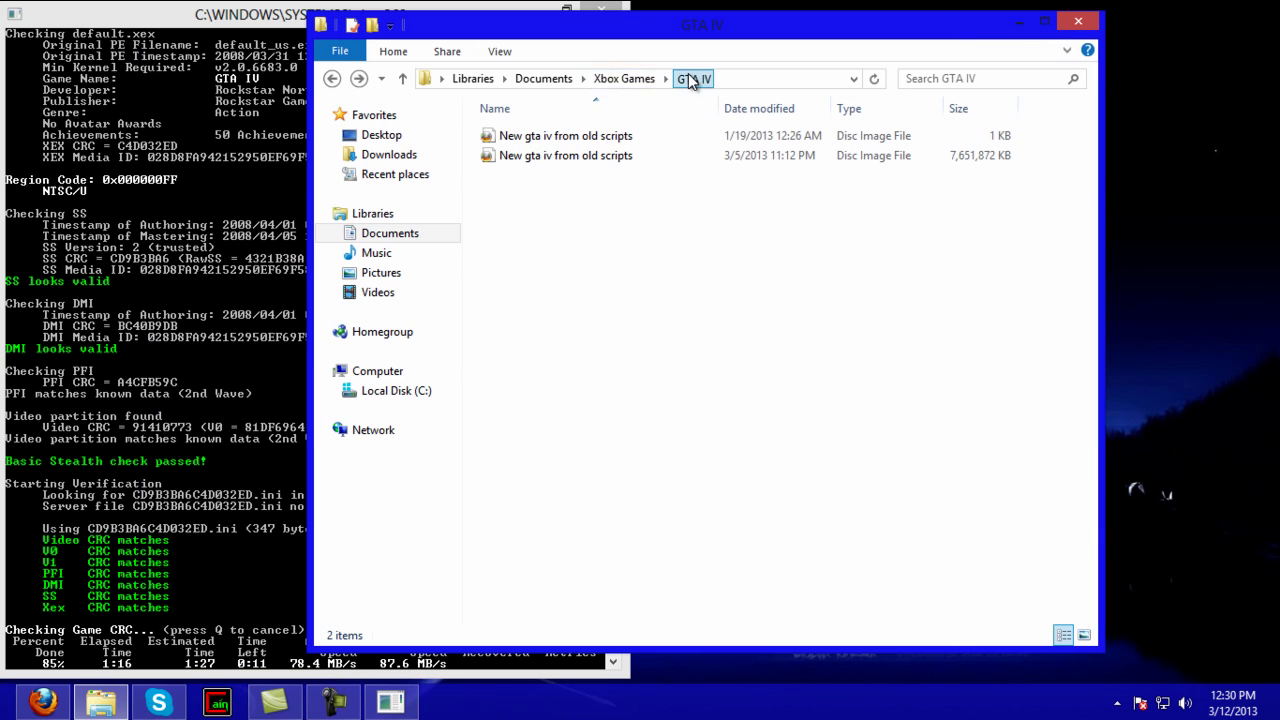
click(1022, 20)
click(560, 10)
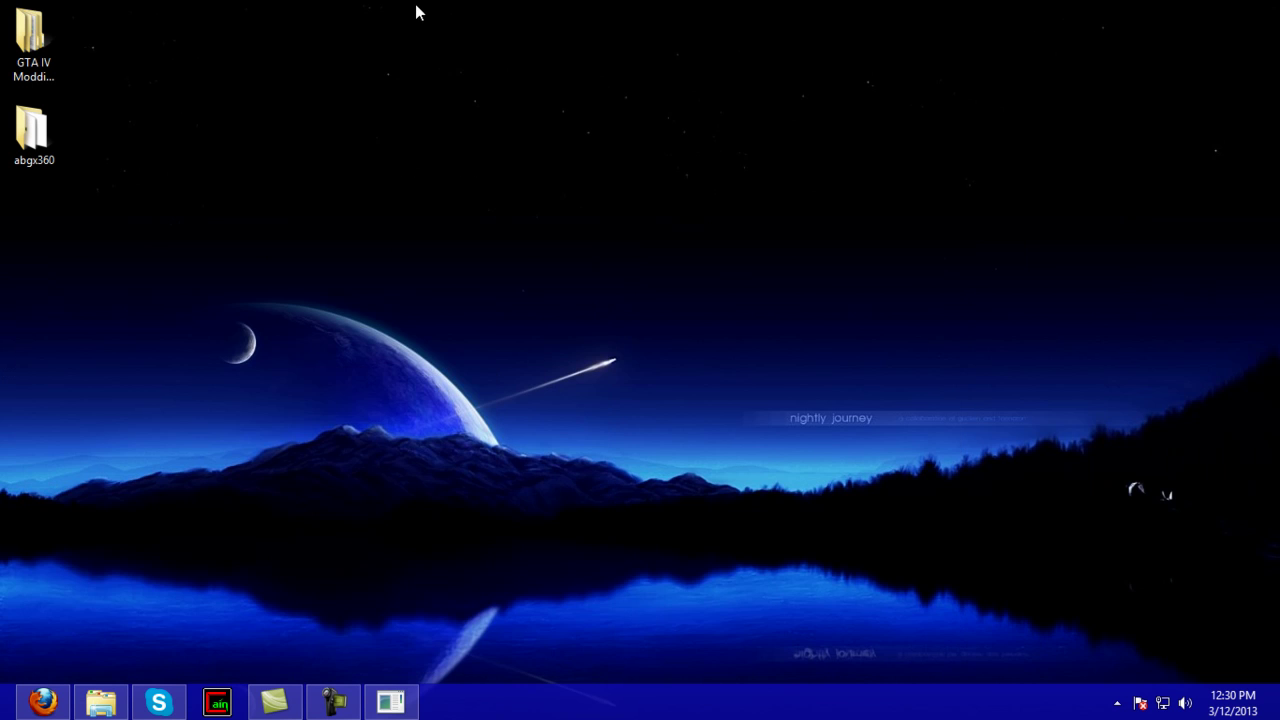
Run Xbox Backup Creator as administrator from GTA IV Modding Tools > XBC
double_click(33, 58)
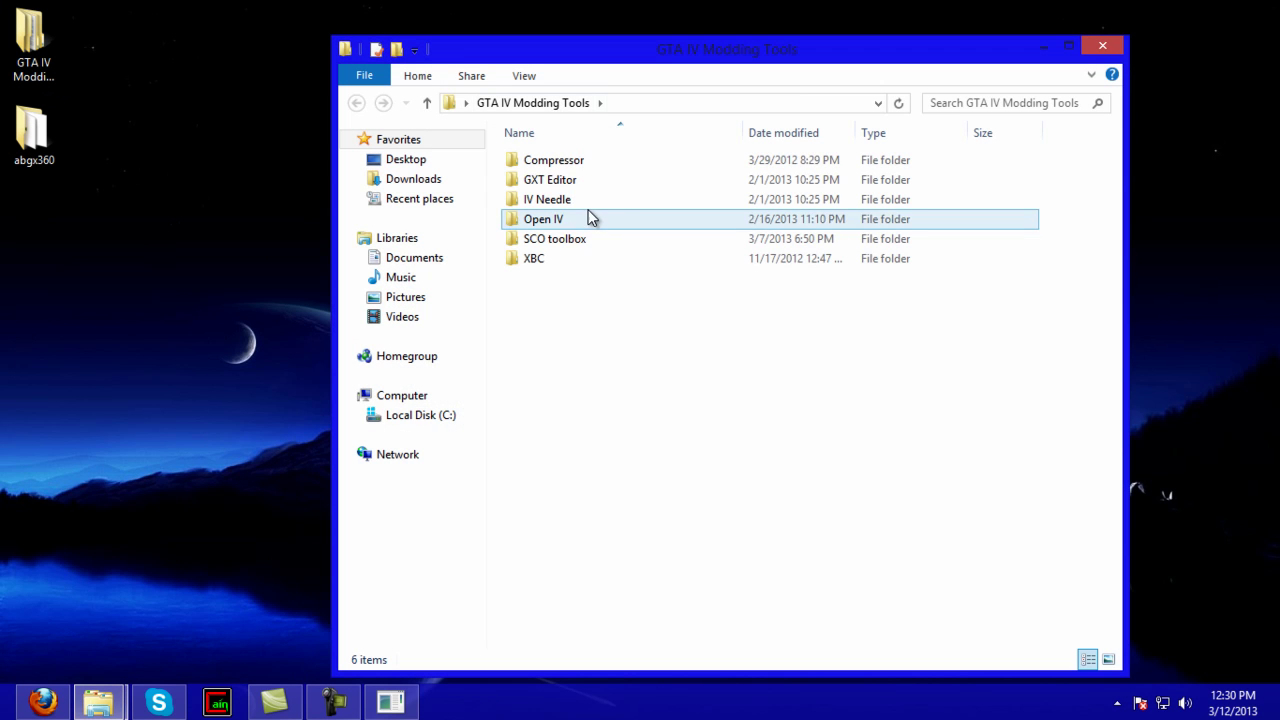
double_click(581, 260)
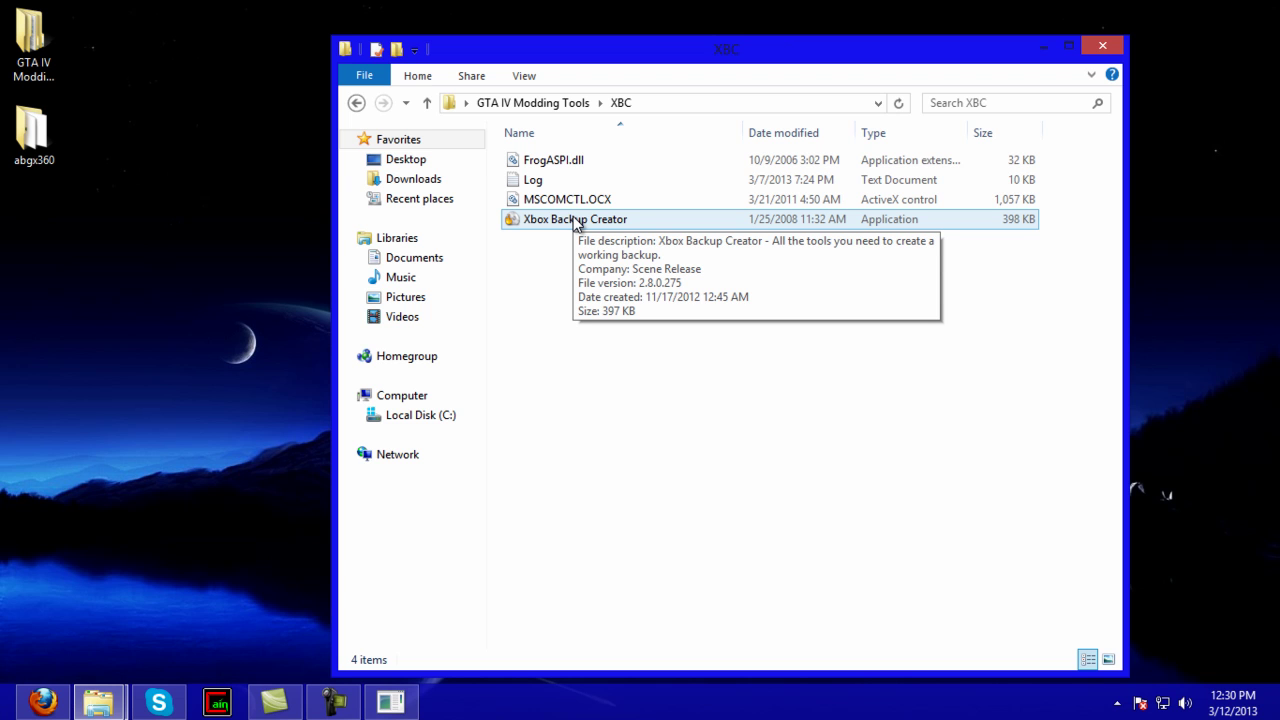
click(576, 222)
right_click(572, 218)
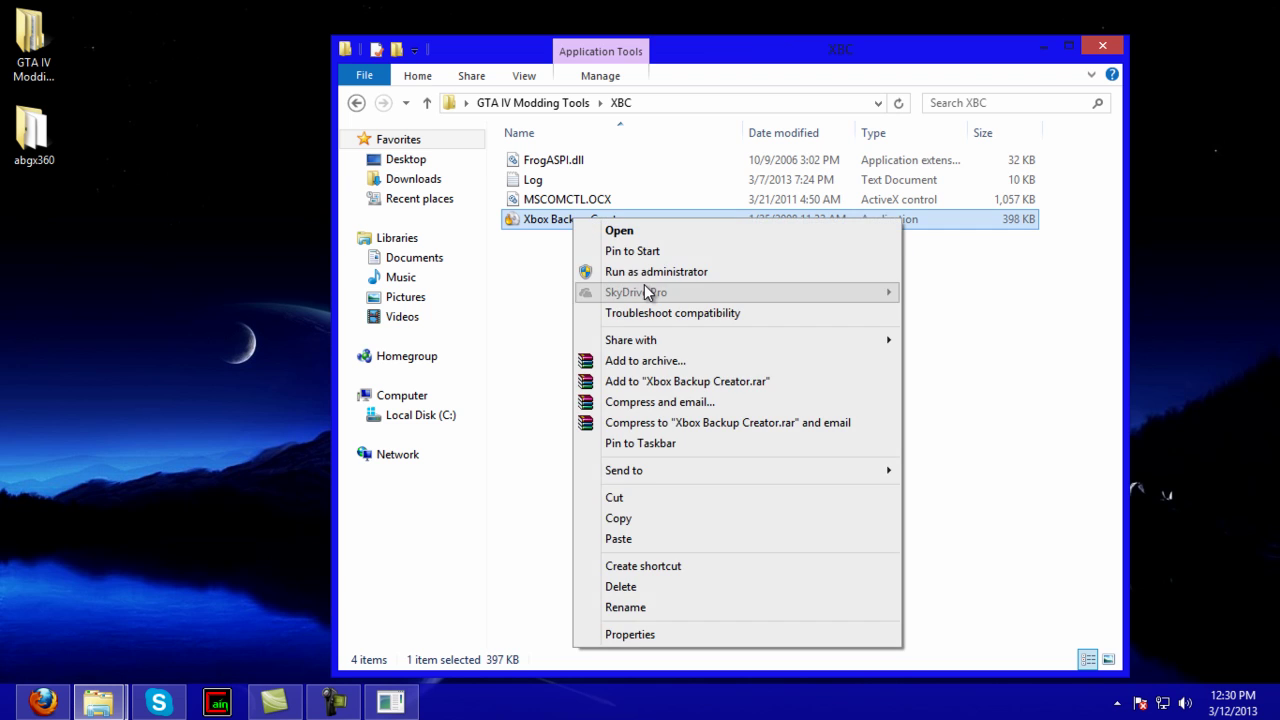
click(648, 273)
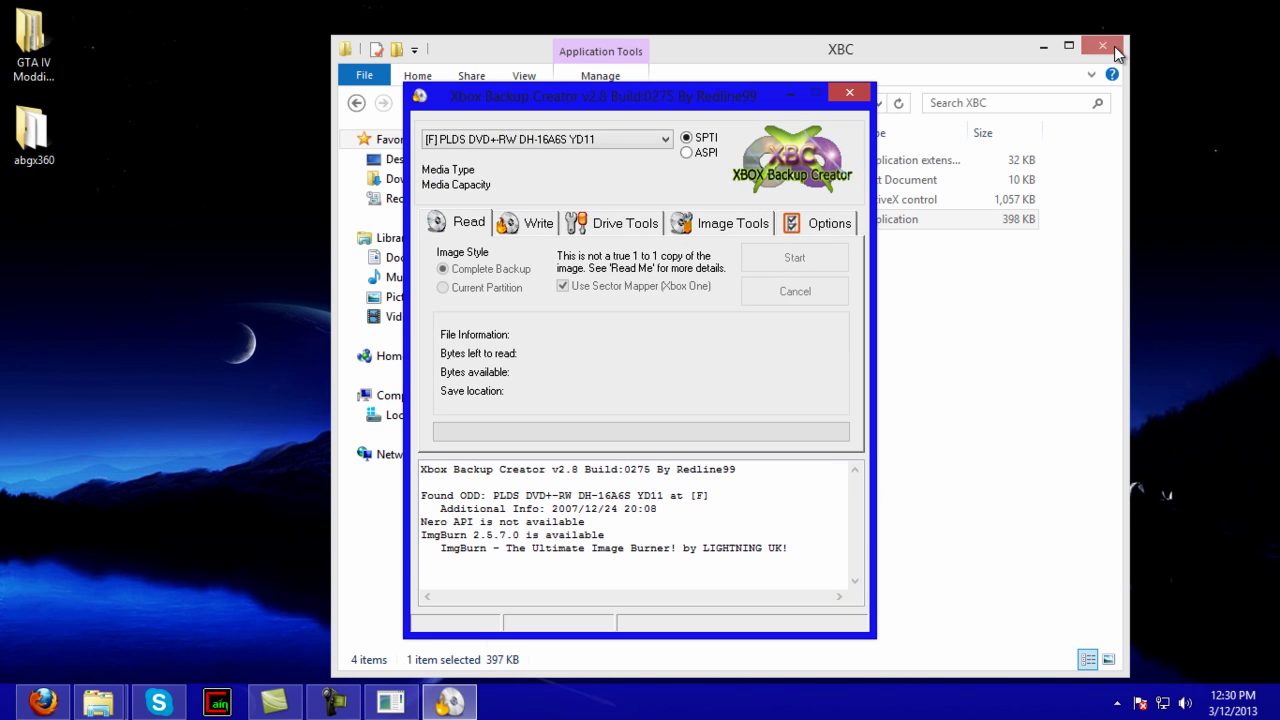
Open the Image Browser from Image Tools and dismiss the finished abgx360 console
click(1114, 47)
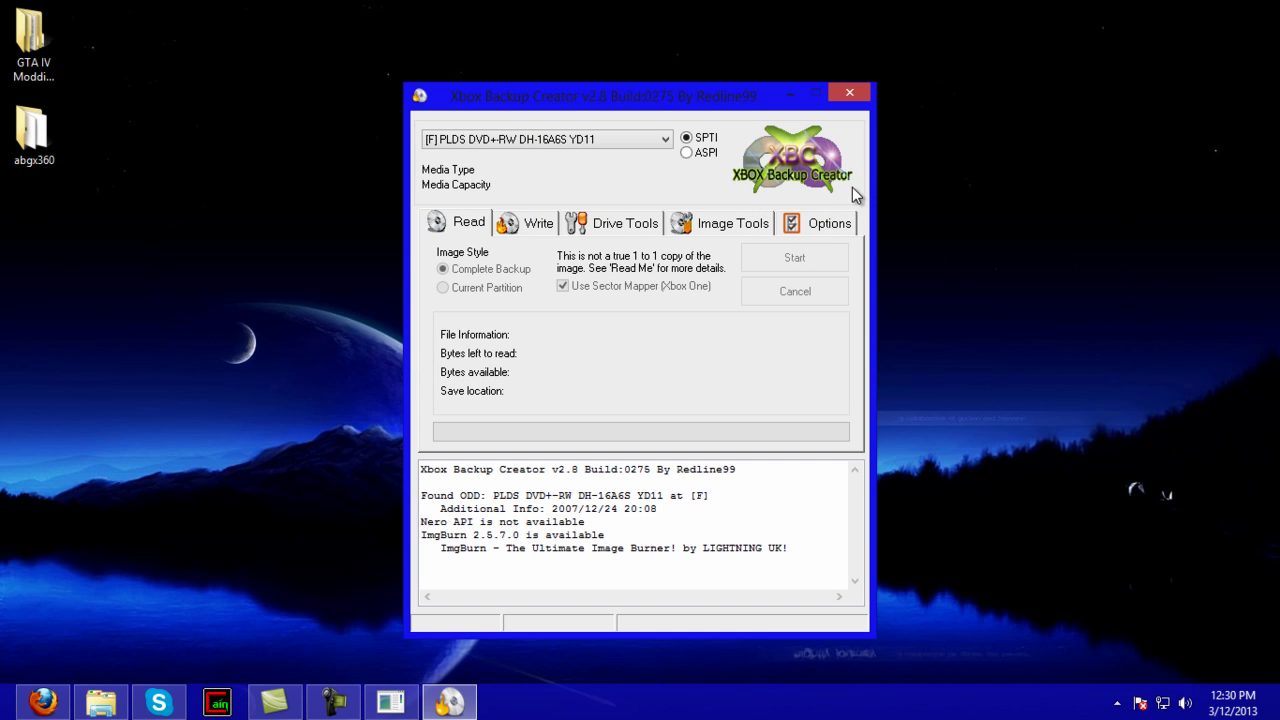
click(722, 224)
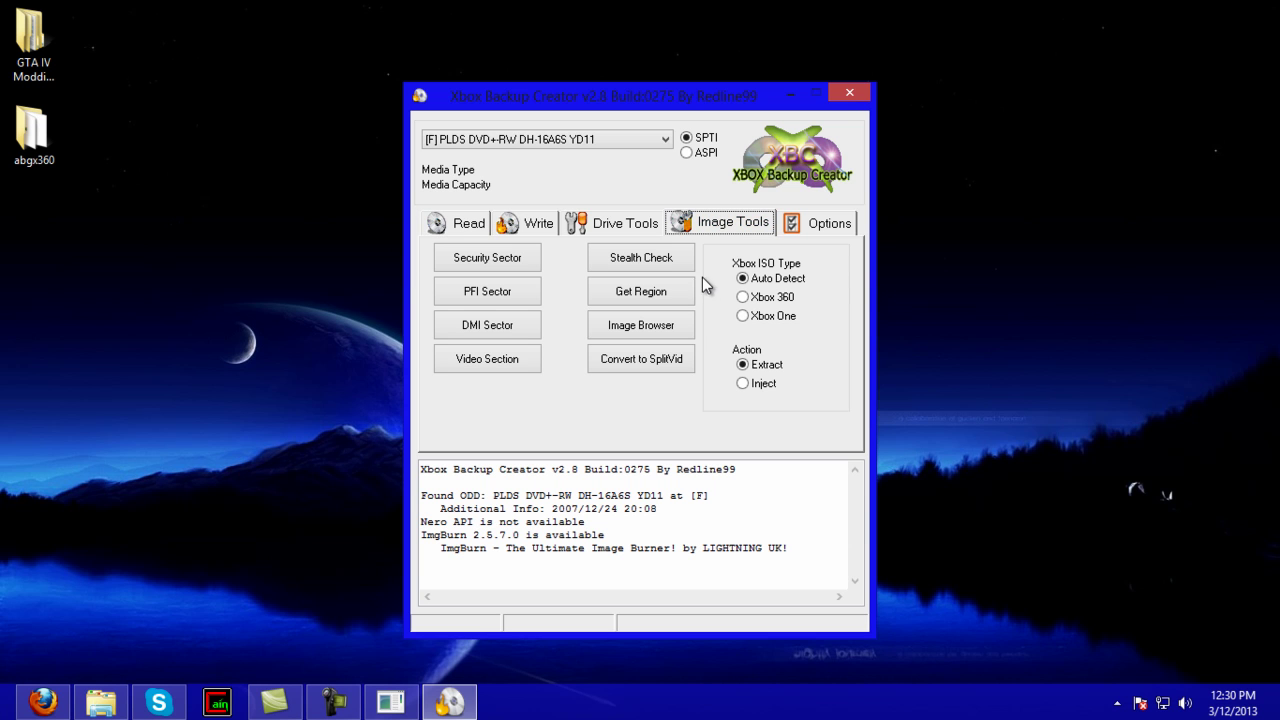
click(683, 333)
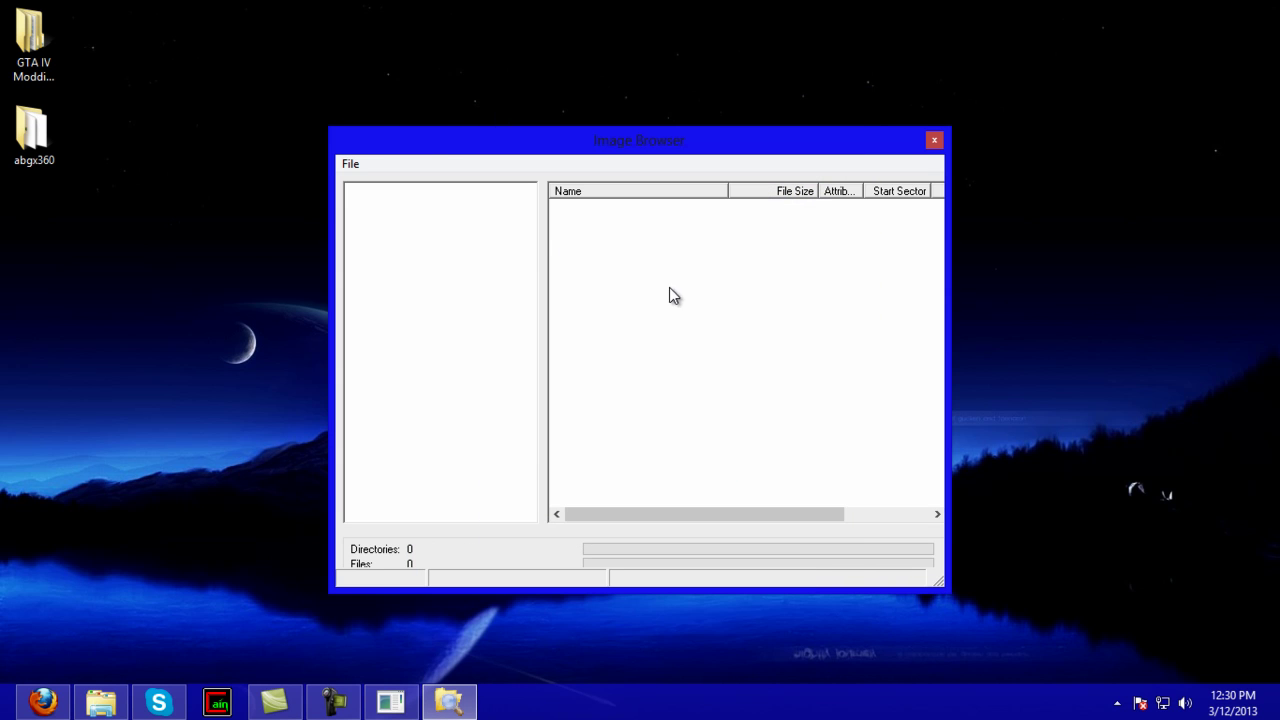
drag(575, 134, 620, 121)
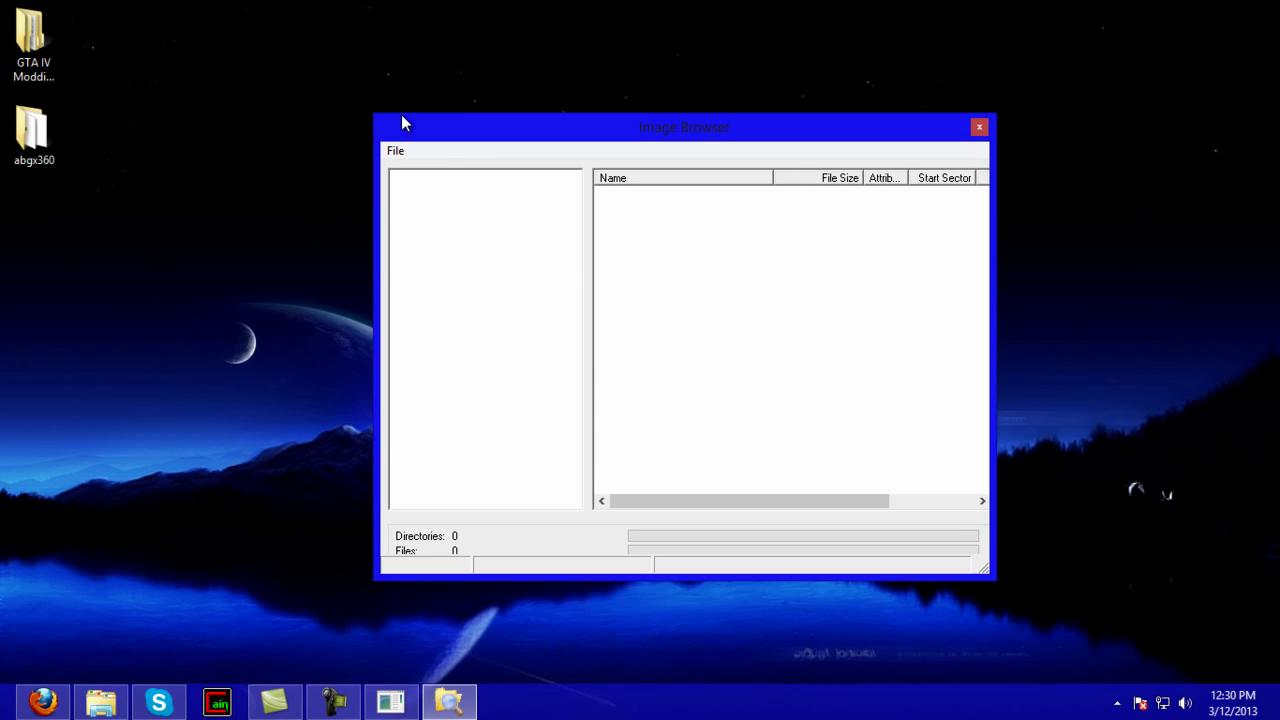
click(400, 701)
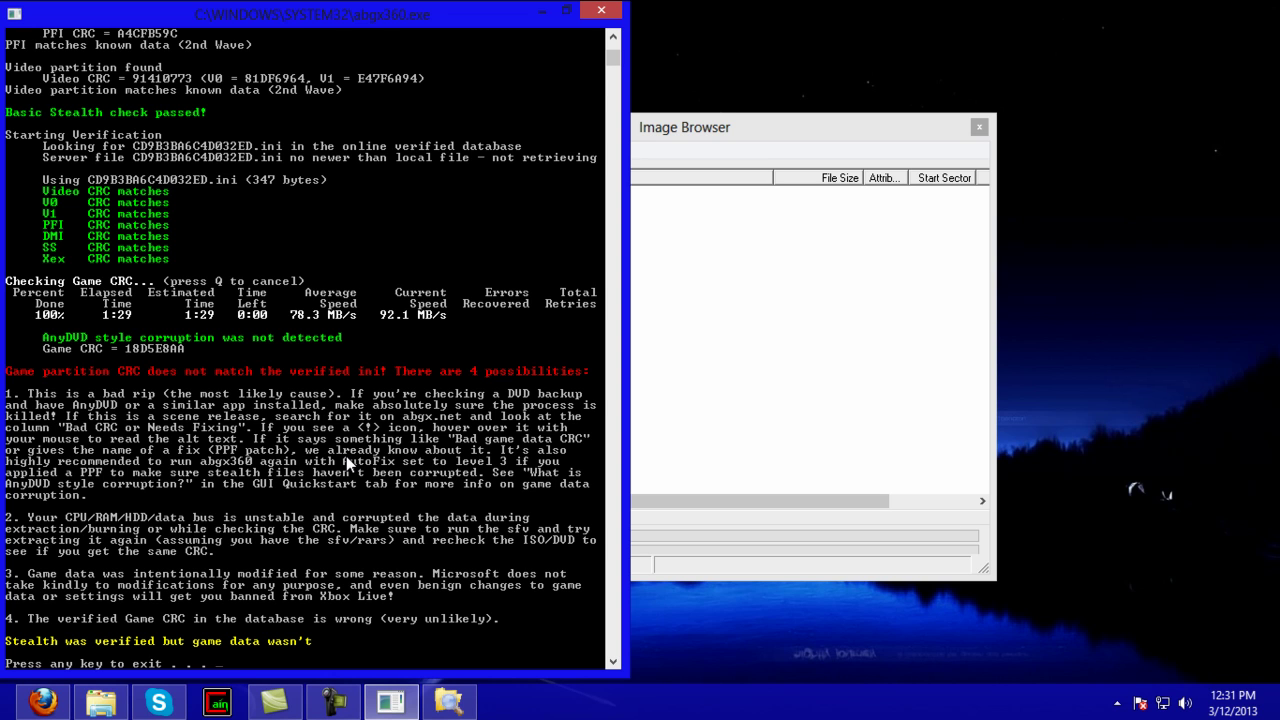
key(Return)
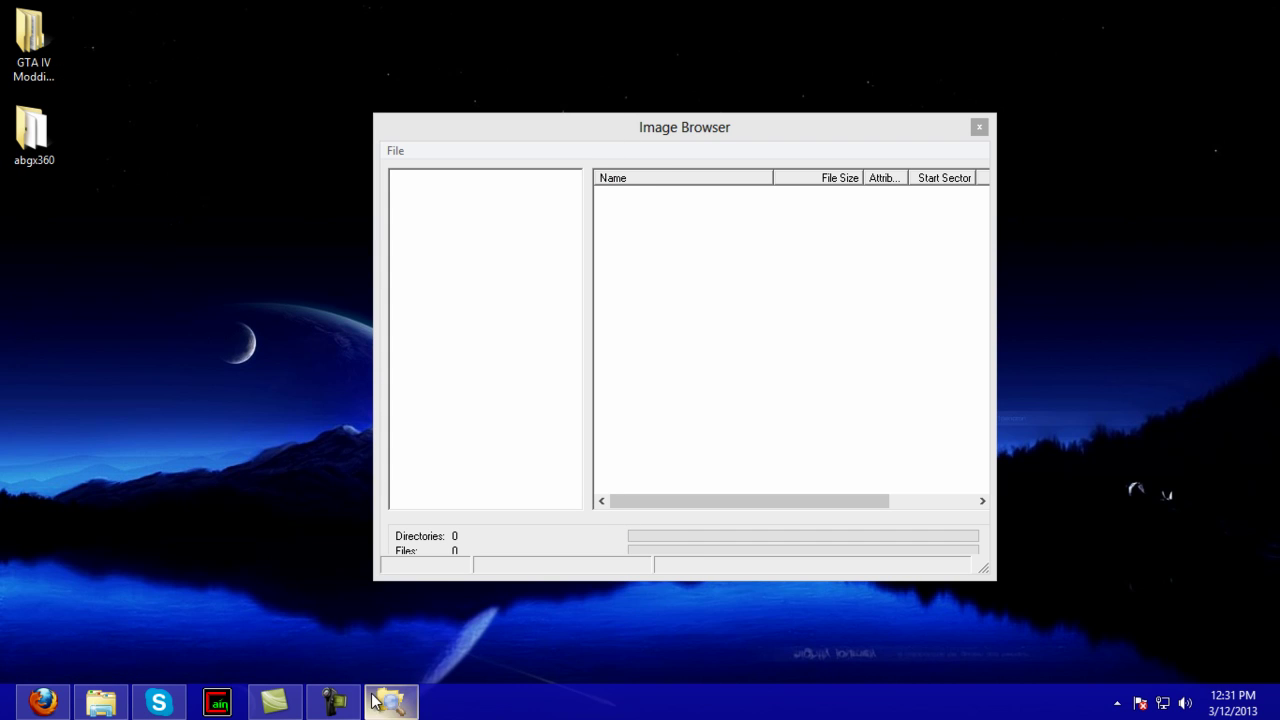
Open 'New gta iv from old scripts.iso' from Documents > Xbox Games > GTA IV in the Image Browser
click(389, 150)
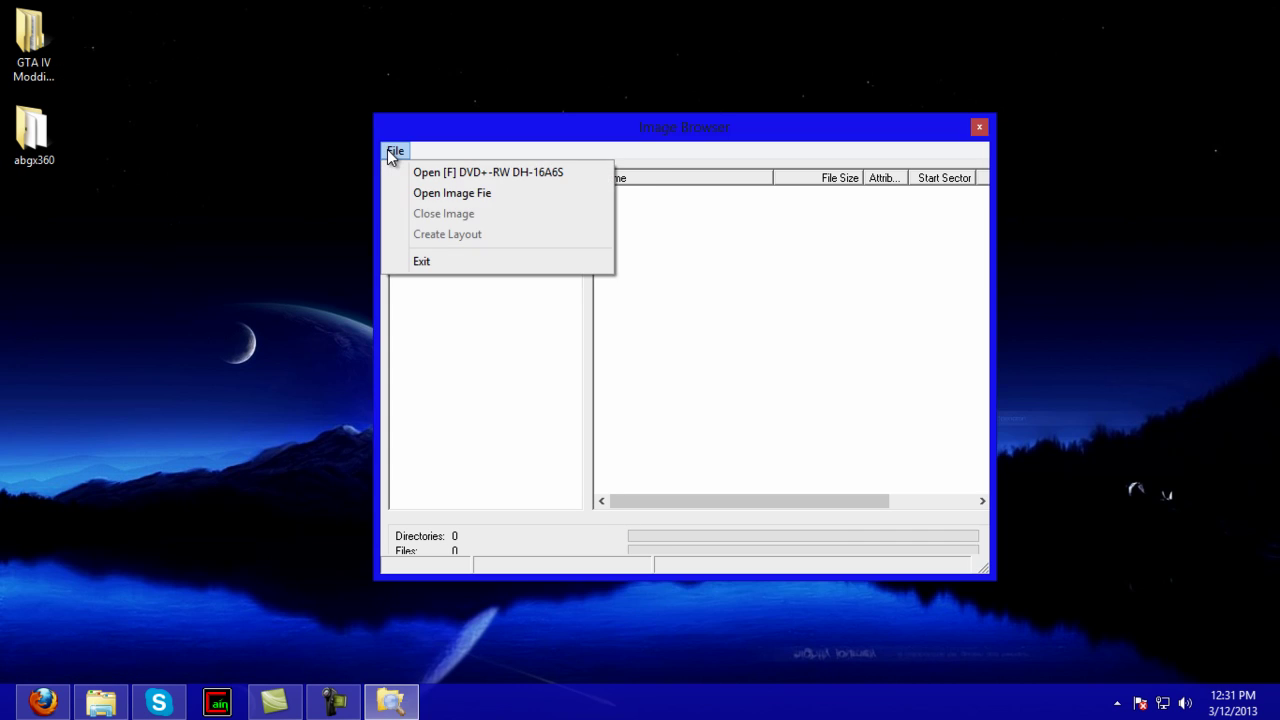
click(429, 199)
click(653, 403)
scroll(654, 406, down, 1)
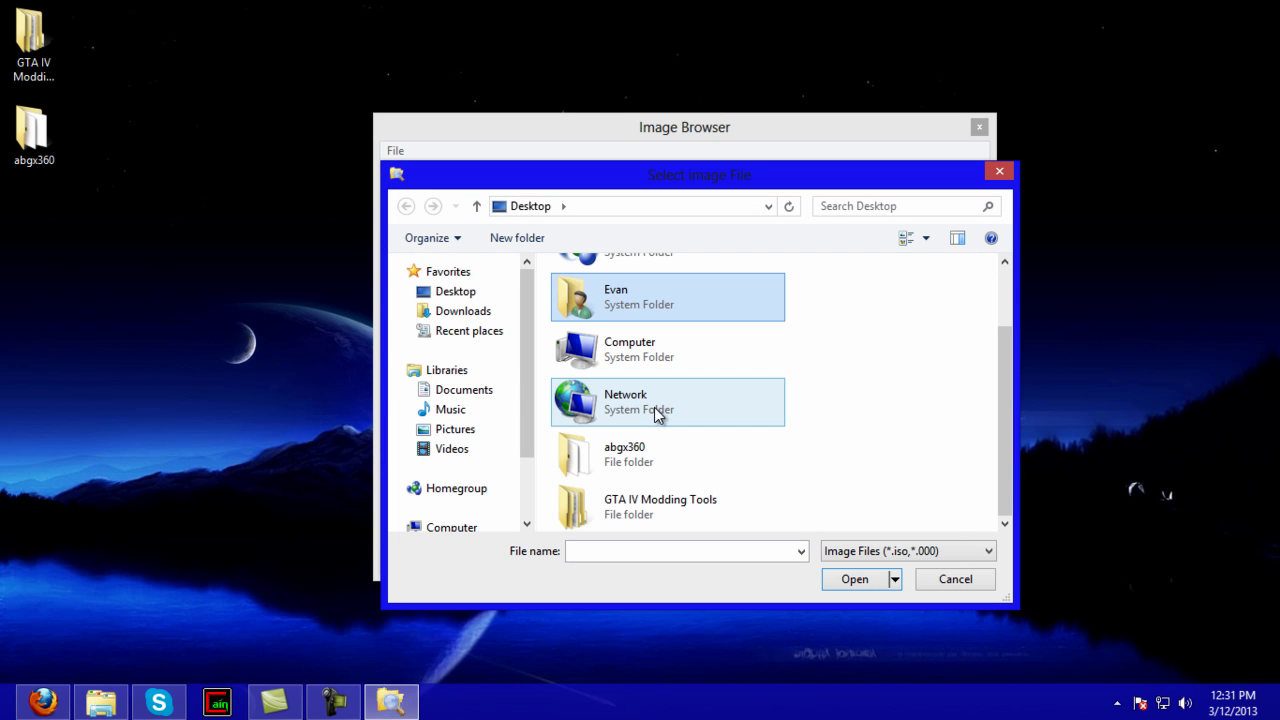
click(463, 389)
click(640, 445)
scroll(657, 463, down, 2)
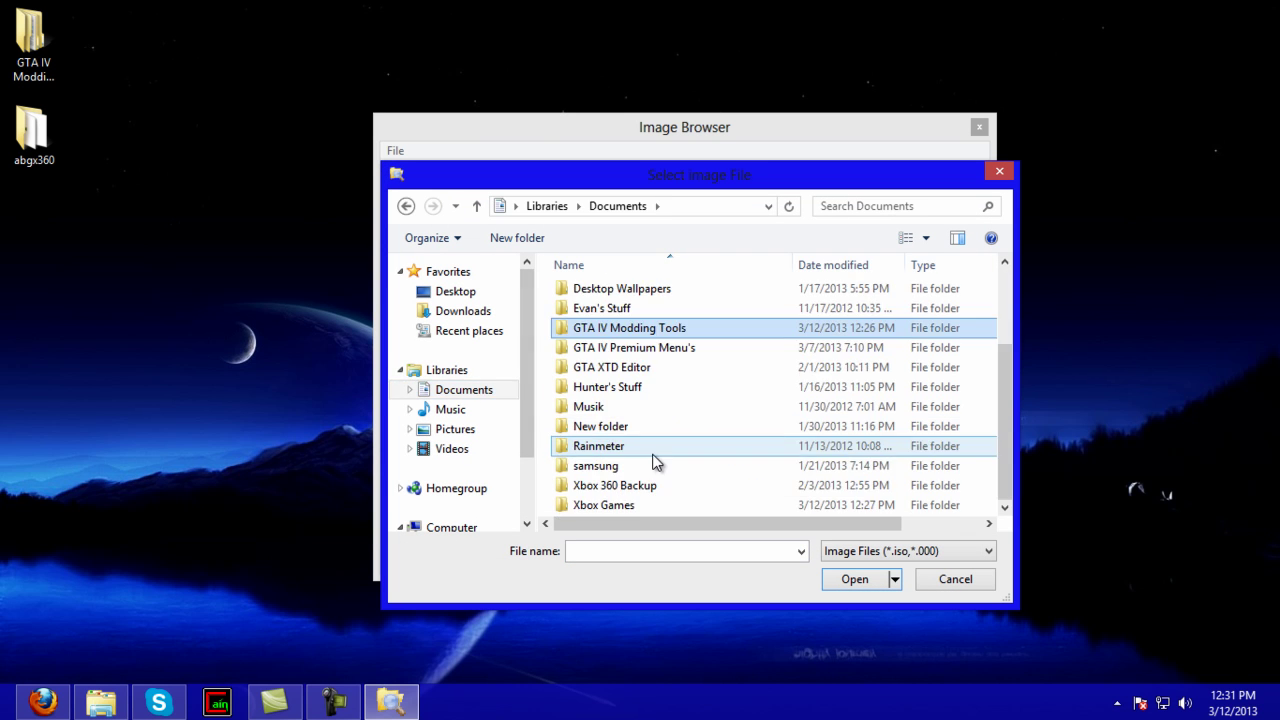
double_click(630, 504)
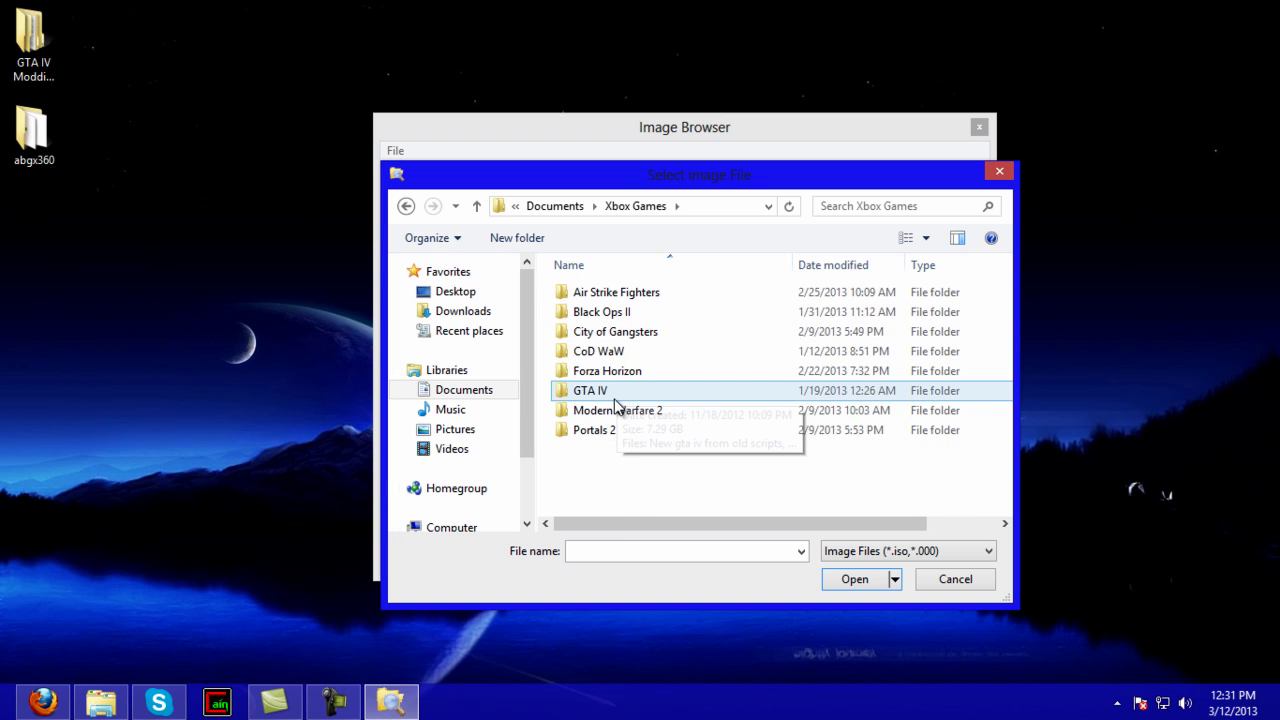
click(611, 390)
double_click(611, 390)
double_click(607, 296)
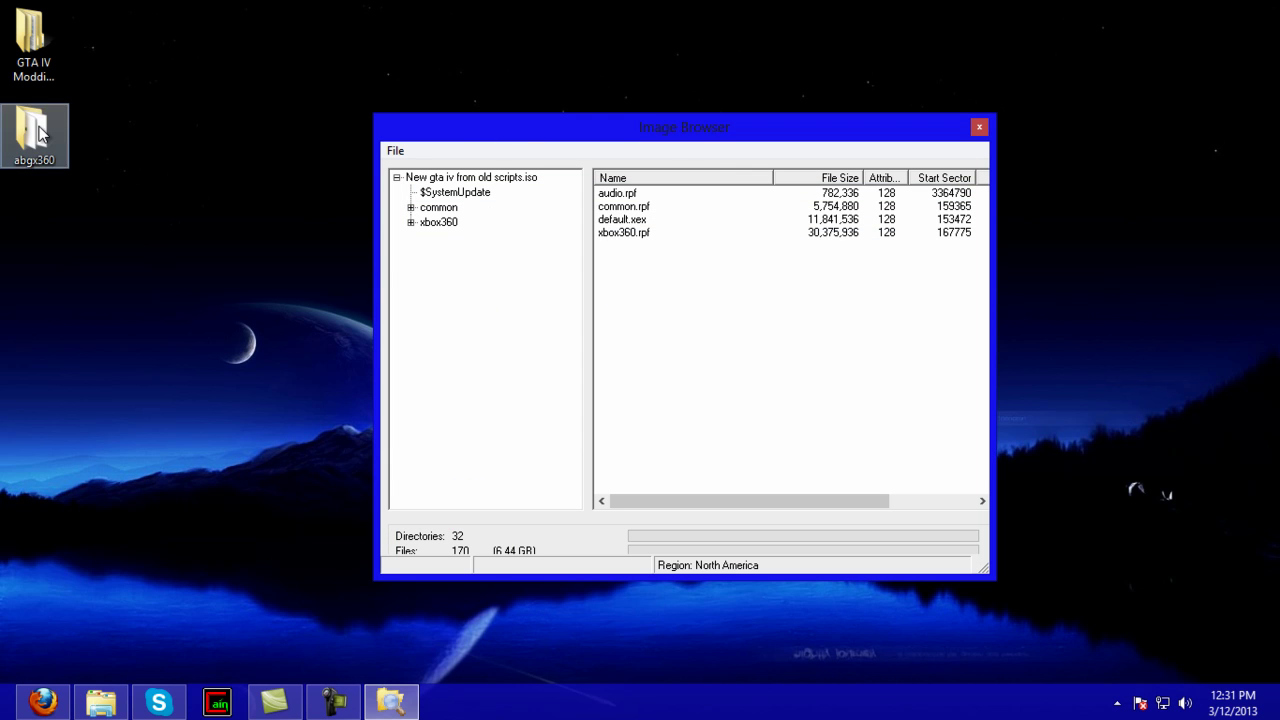
Browse Documents, Downloads and Local Disk (C:) in a File Explorer window
click(100, 706)
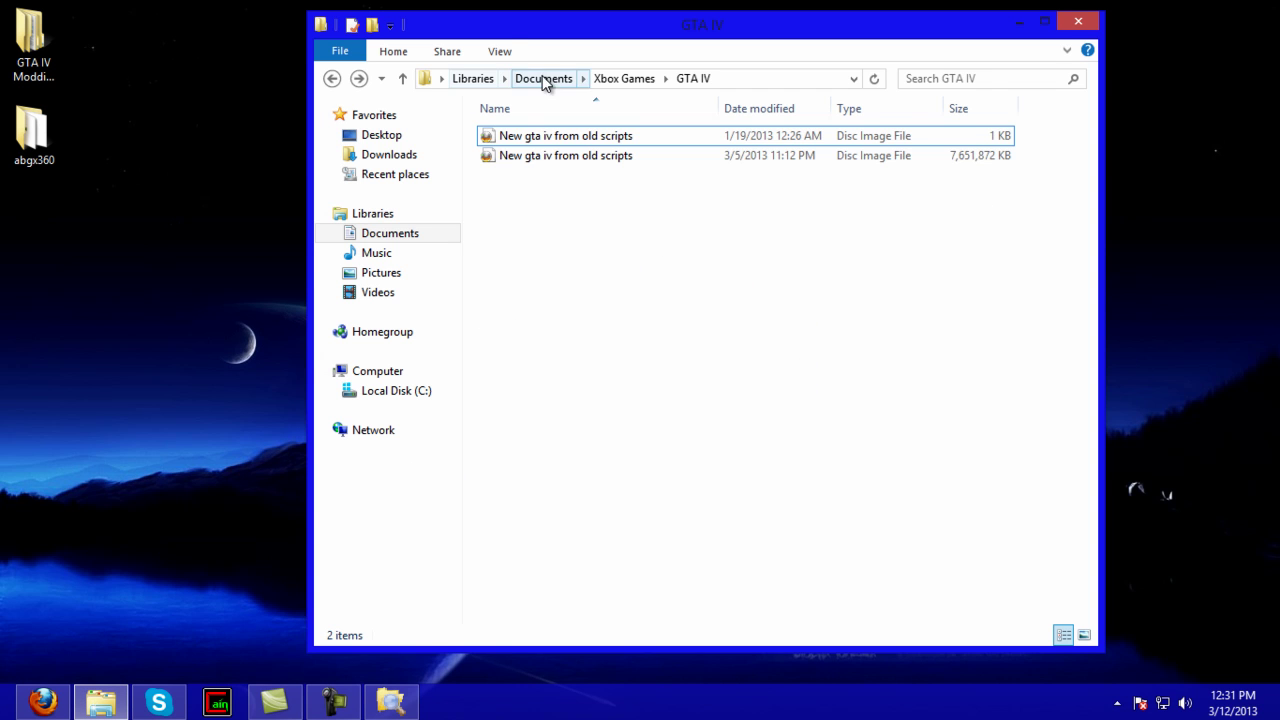
click(543, 79)
click(408, 158)
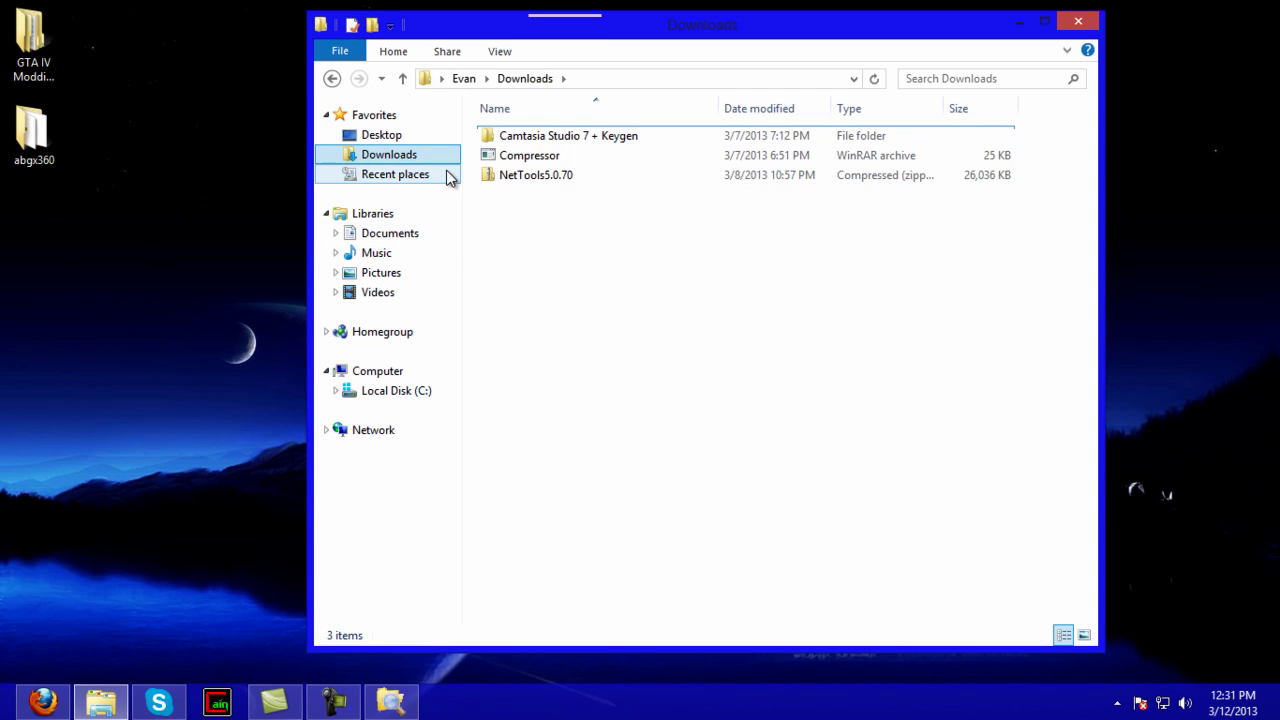
click(392, 236)
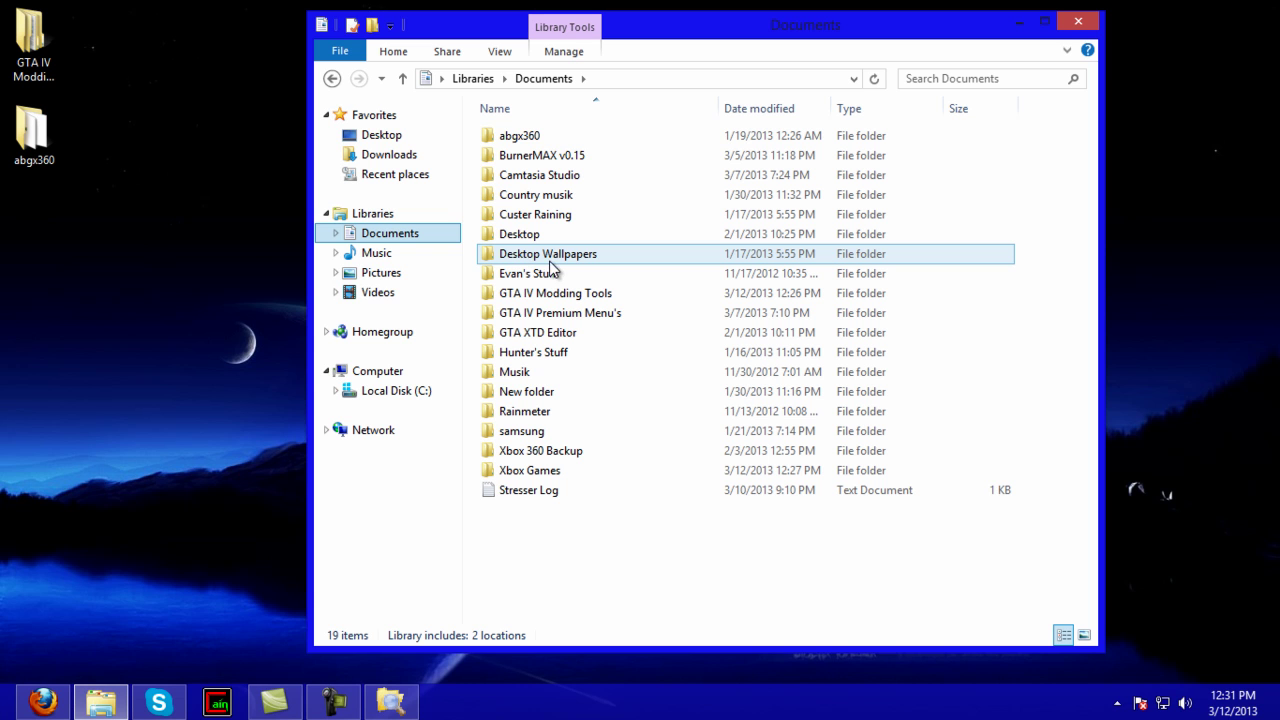
click(416, 392)
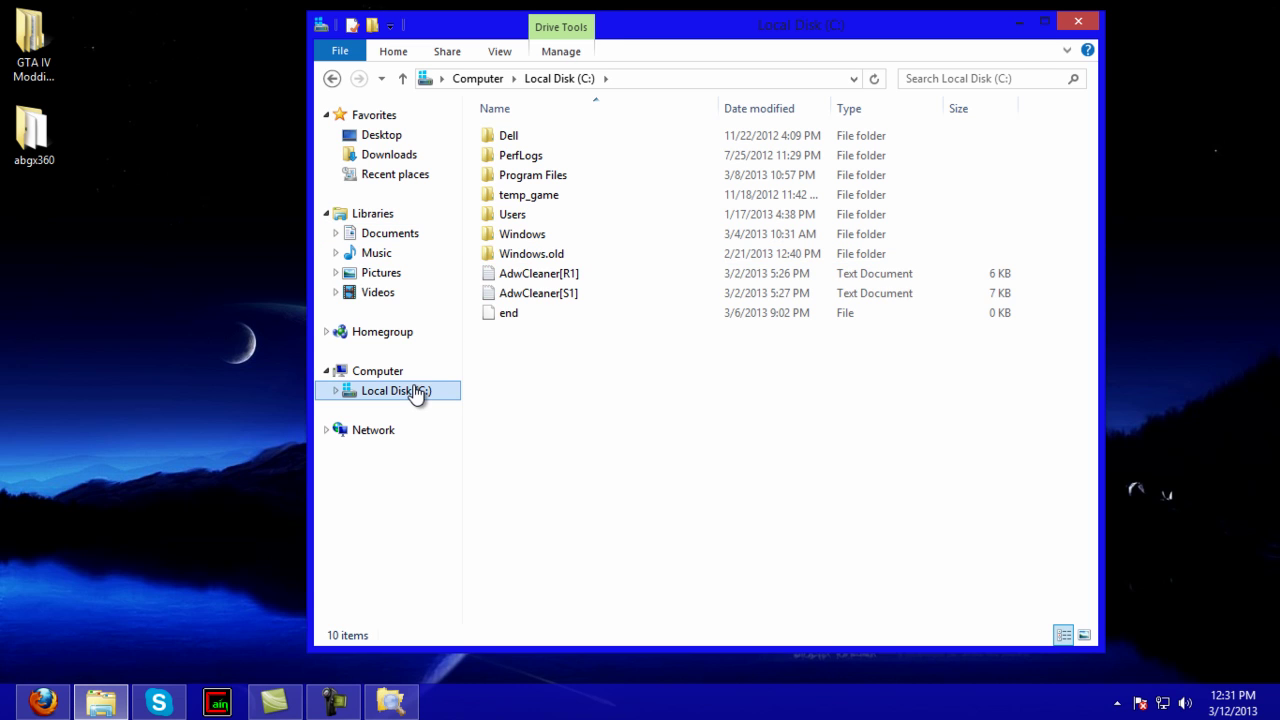
click(531, 203)
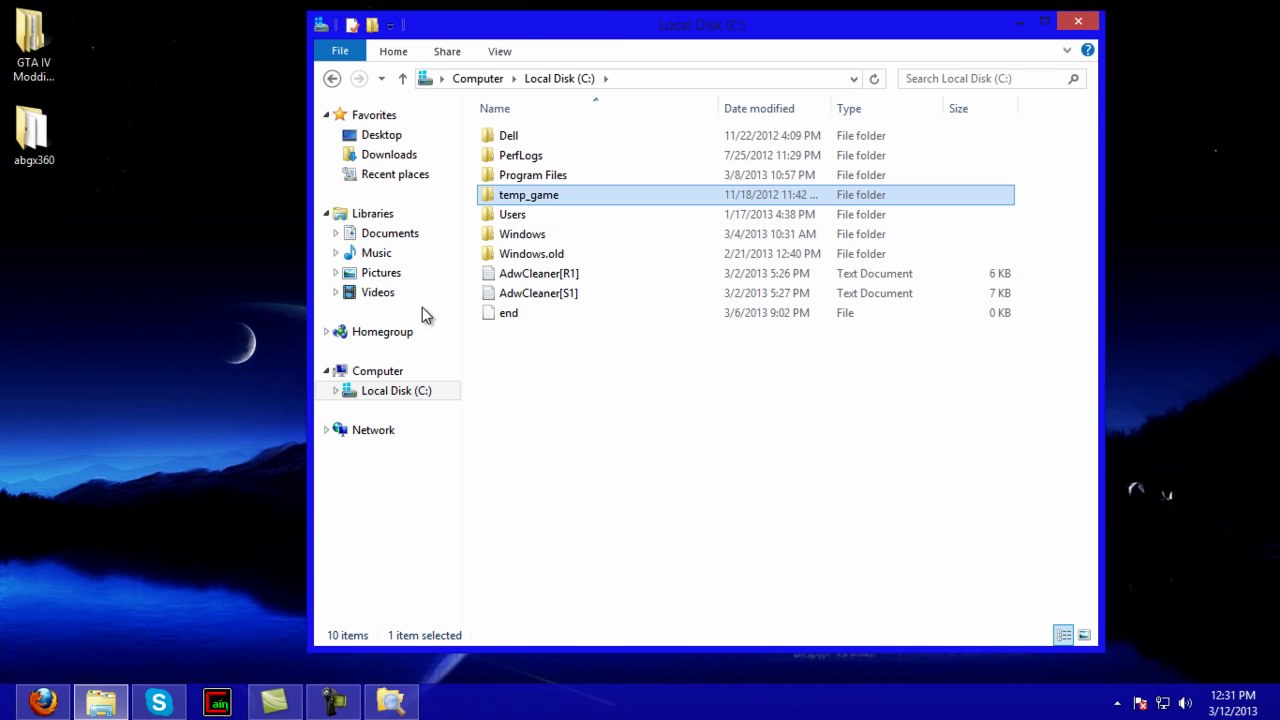
click(418, 240)
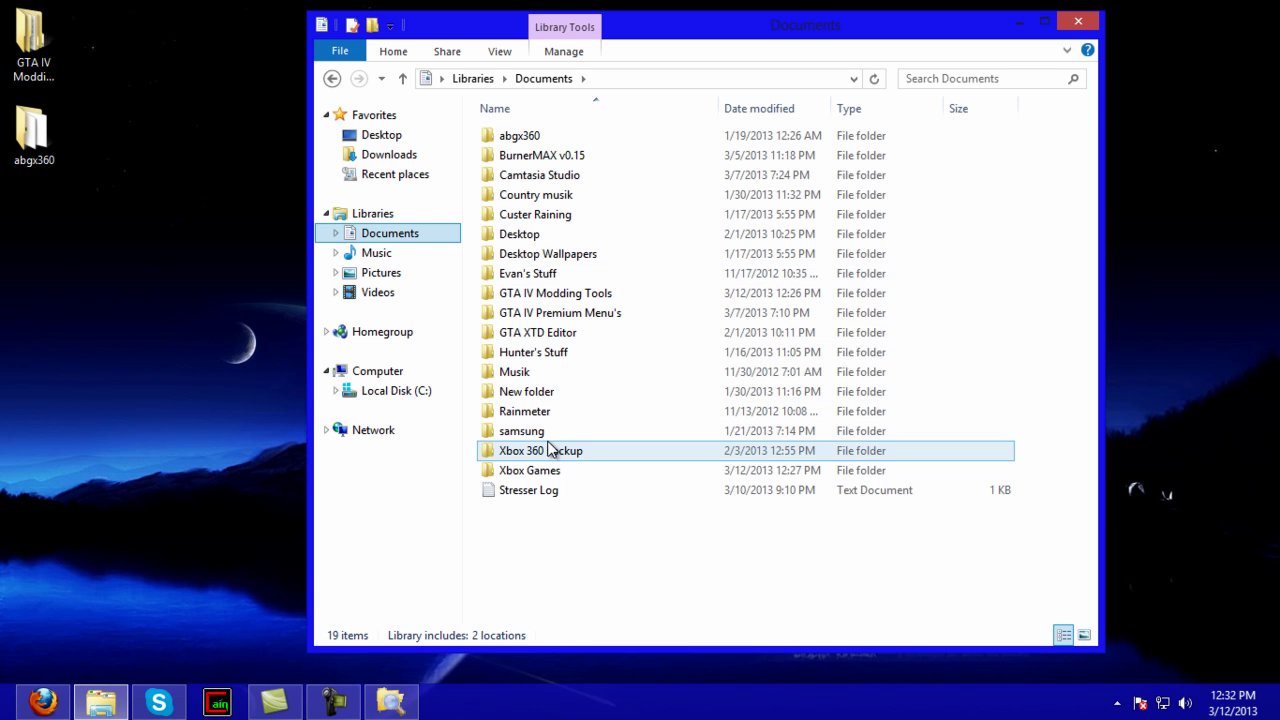
Open GTA IV Premium Menu's > Daxx 4.0 and select the script_network file
mouse_move(556, 452)
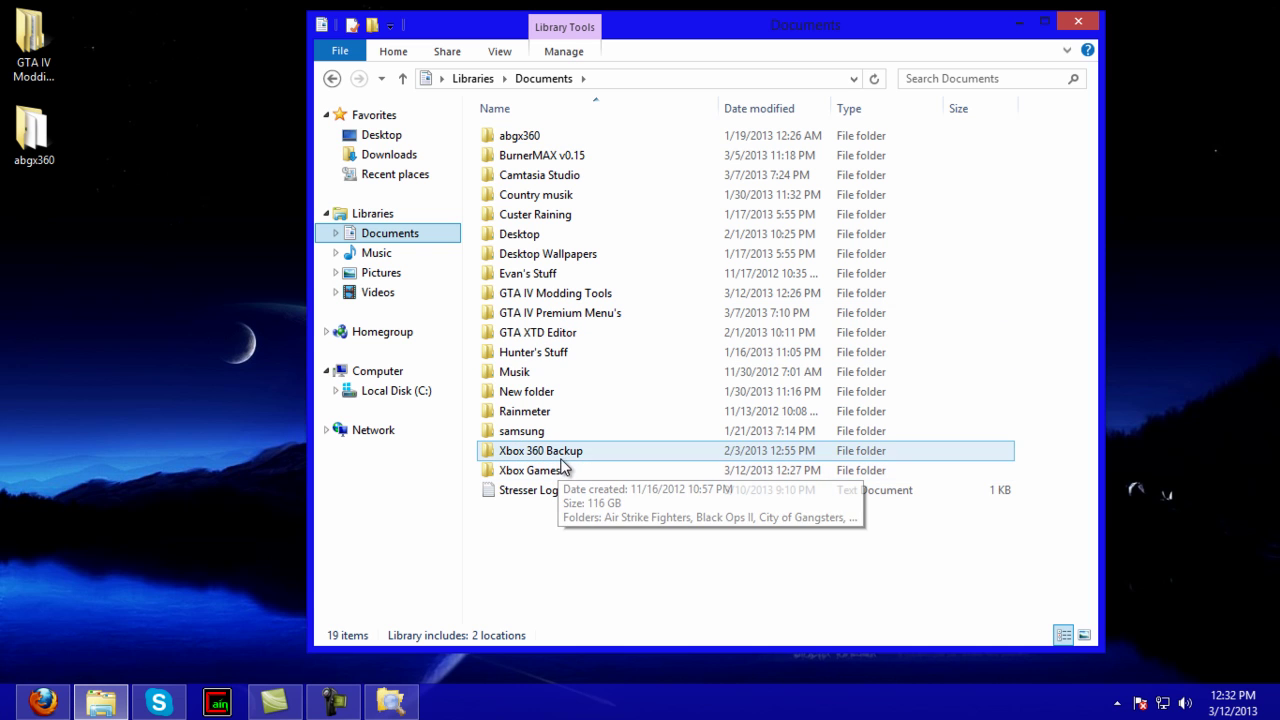
double_click(563, 318)
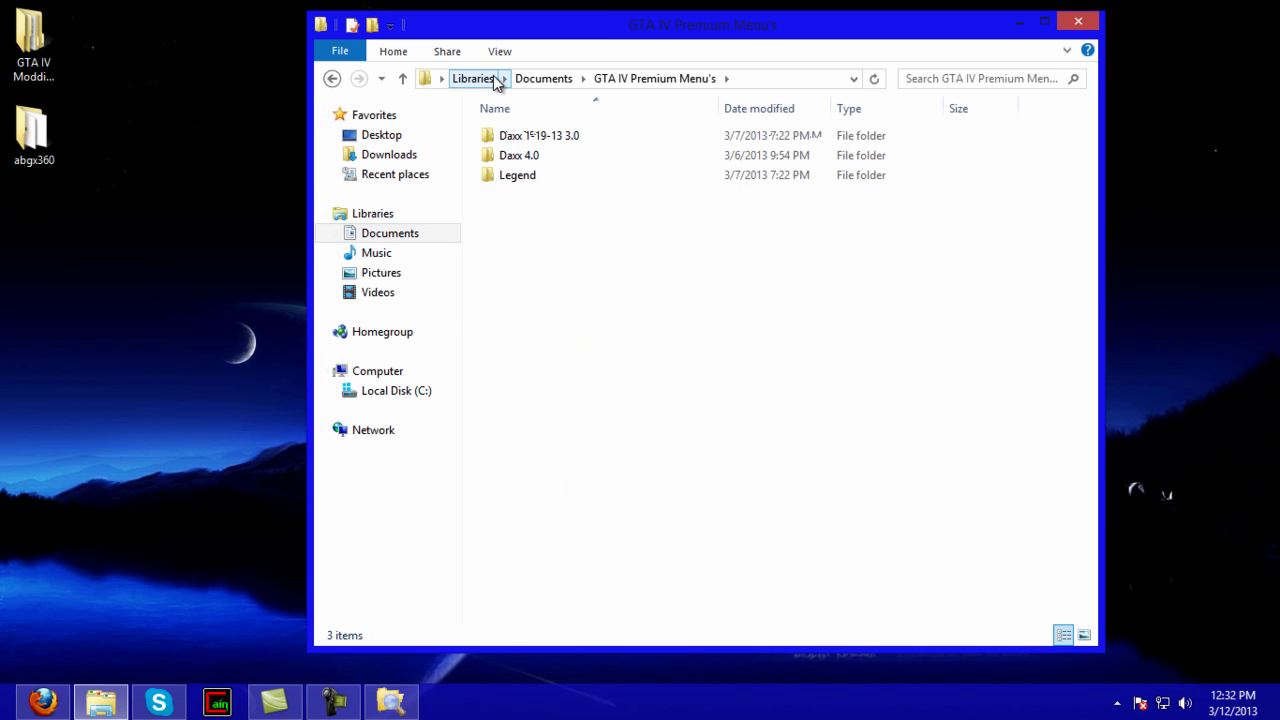
double_click(566, 158)
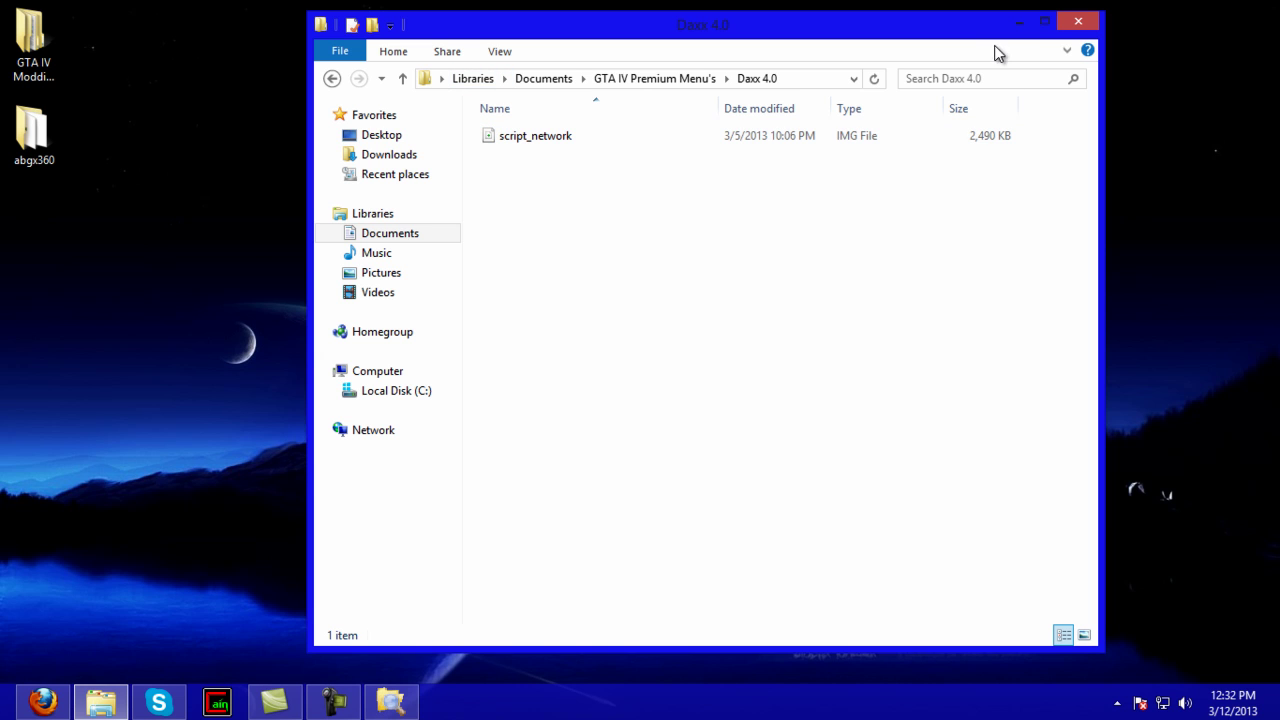
click(646, 138)
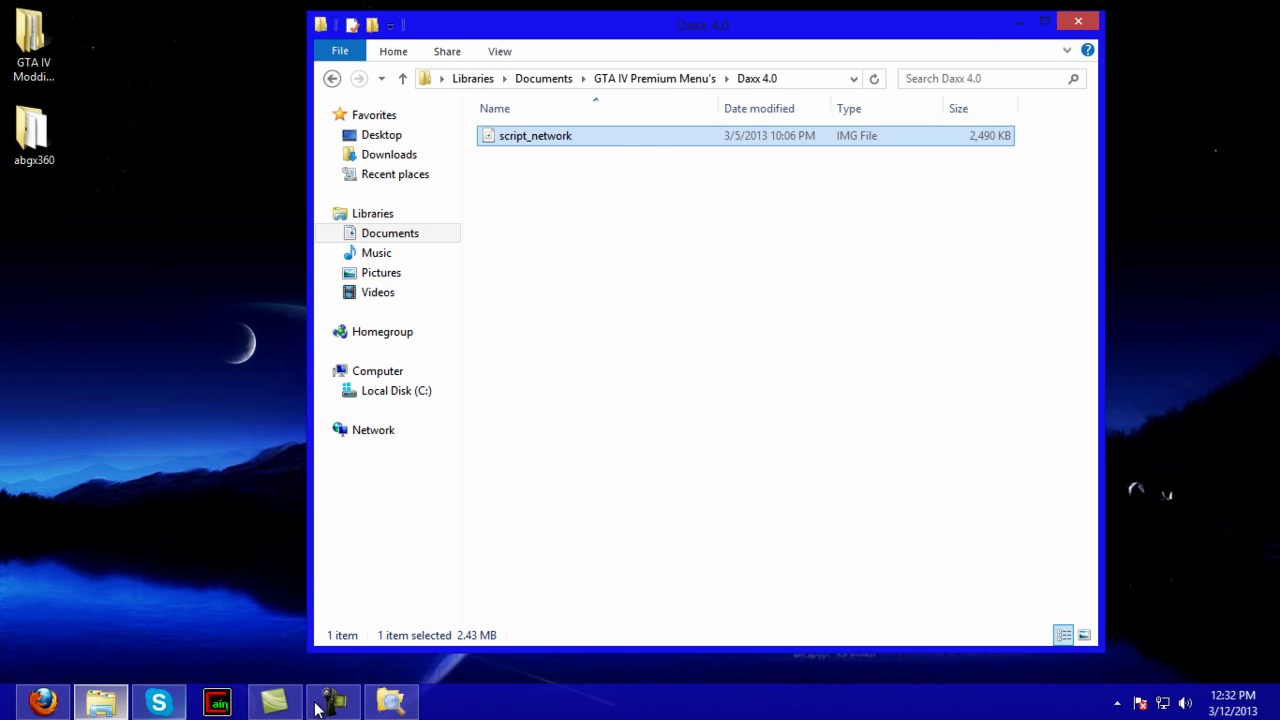
click(390, 702)
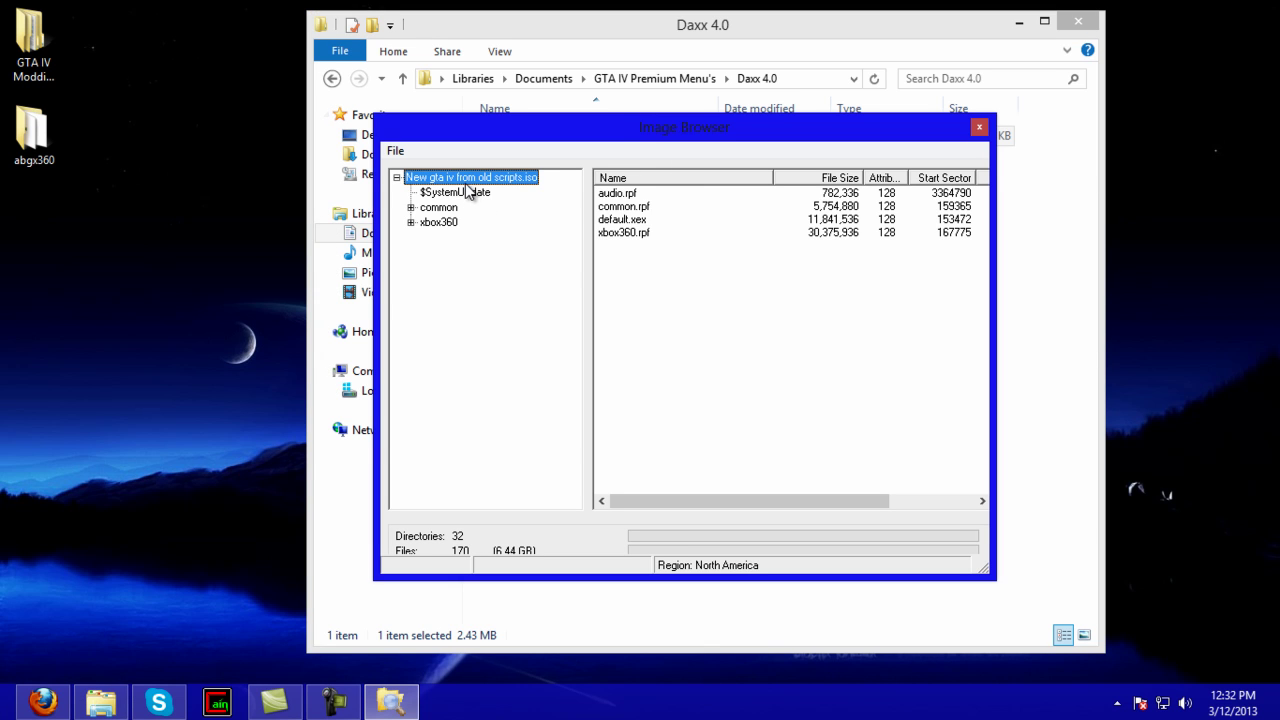
Expand common > data > cdimages and start replacing script_network.img, then cancel from Downloads
click(410, 207)
click(426, 223)
click(476, 238)
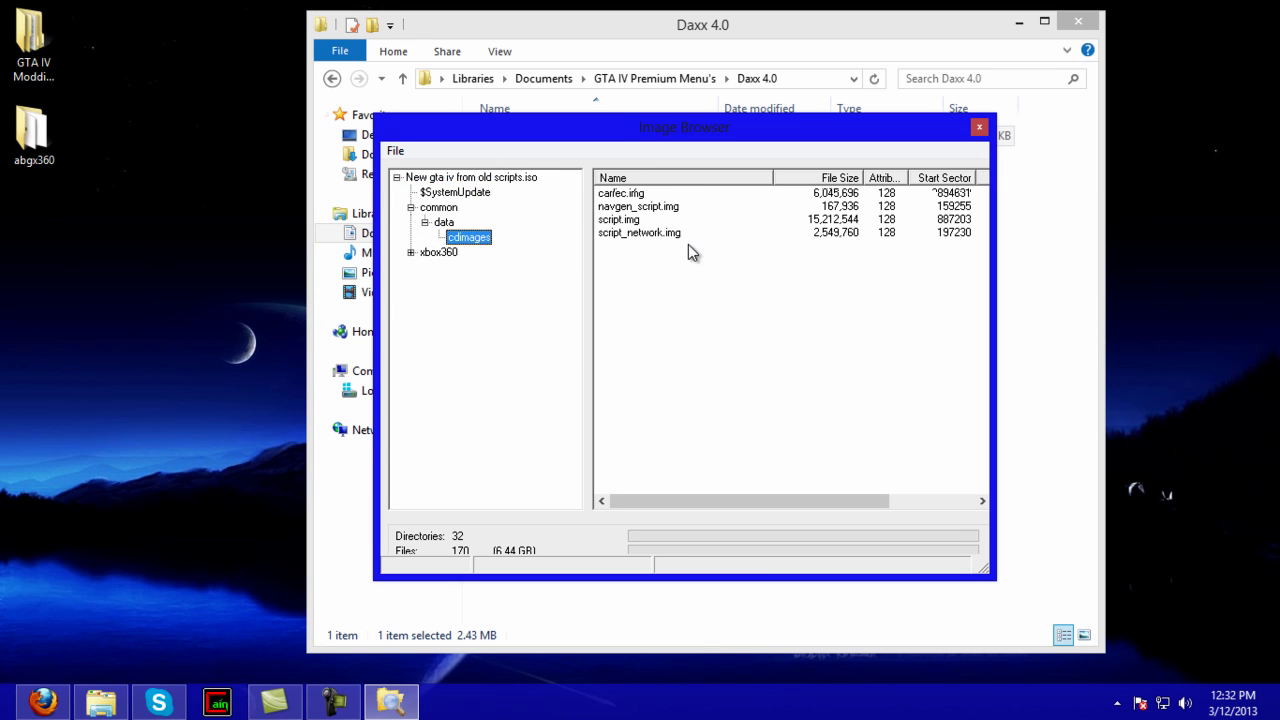
right_click(660, 235)
click(710, 265)
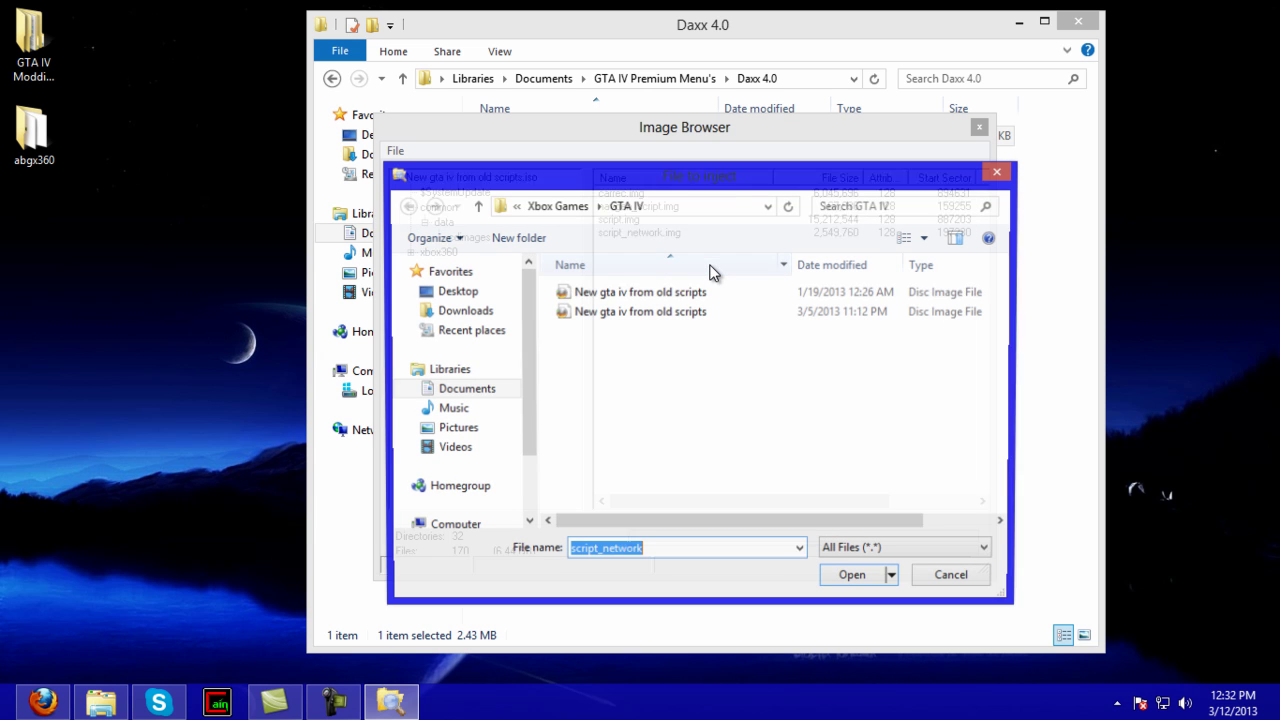
click(466, 311)
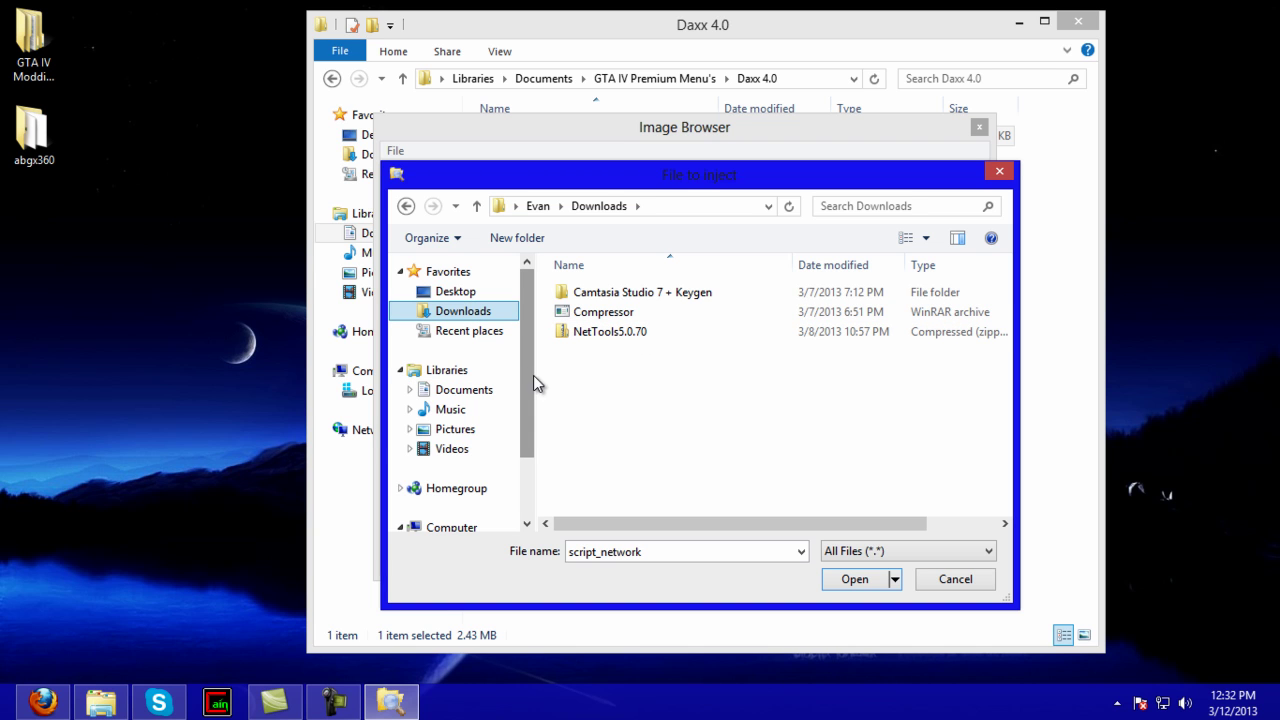
click(997, 172)
Start replacing script.img, cancel the inject dialog, and select script_network.img
right_click(630, 222)
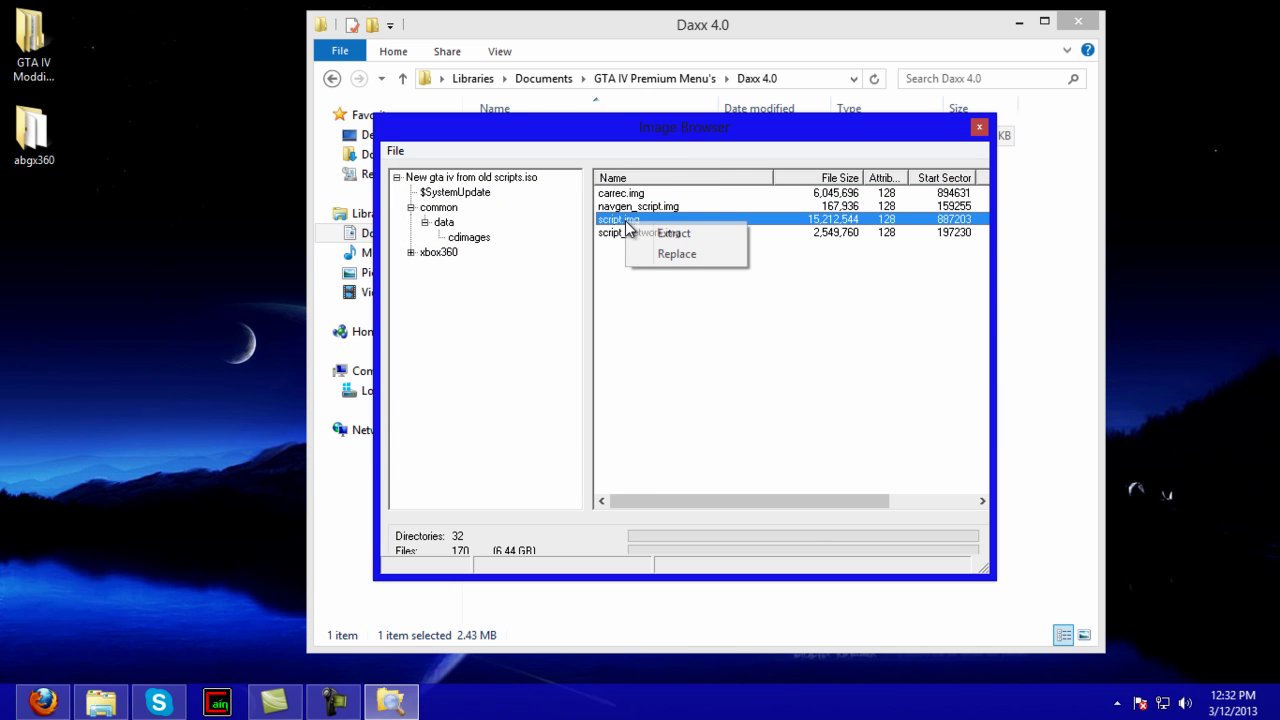
click(665, 260)
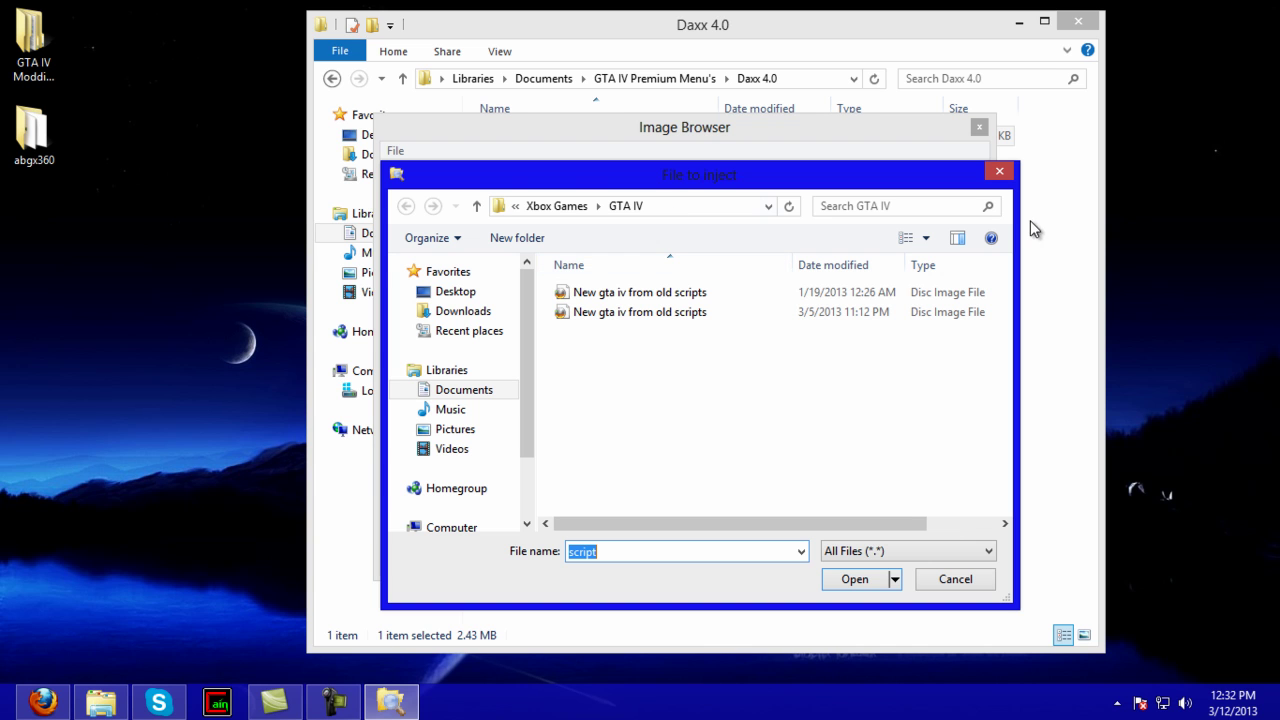
click(998, 172)
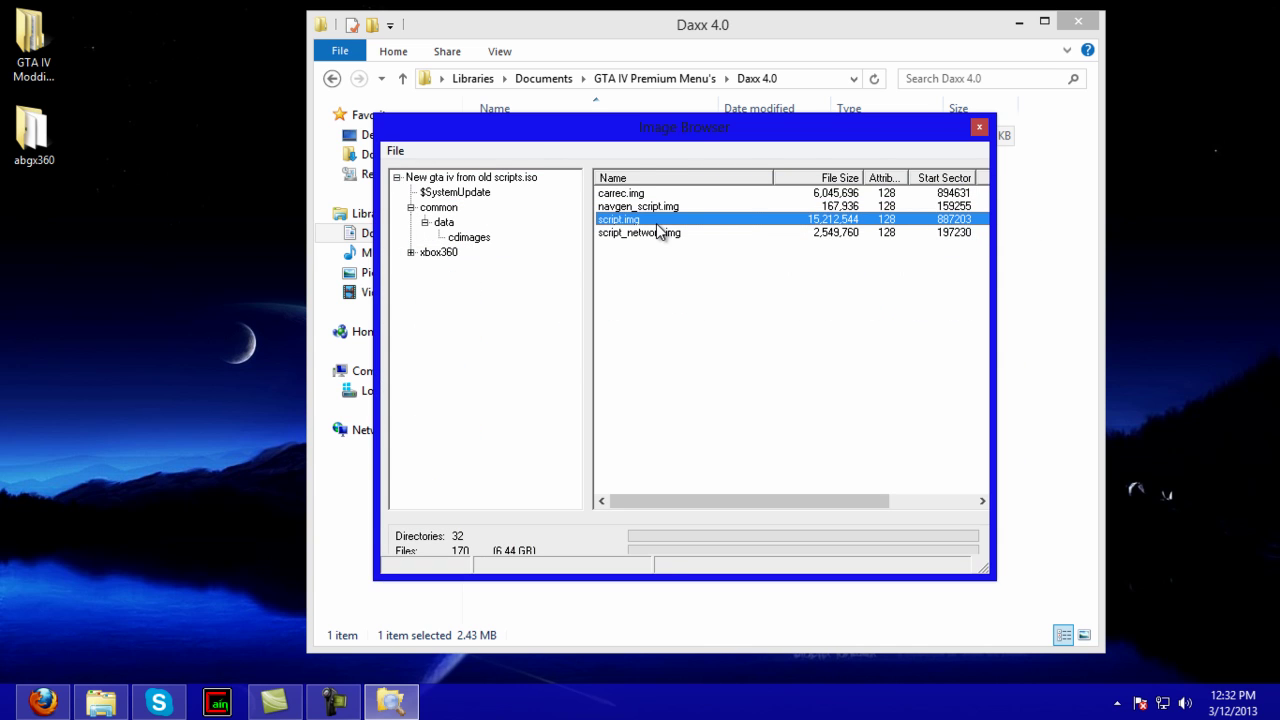
click(826, 233)
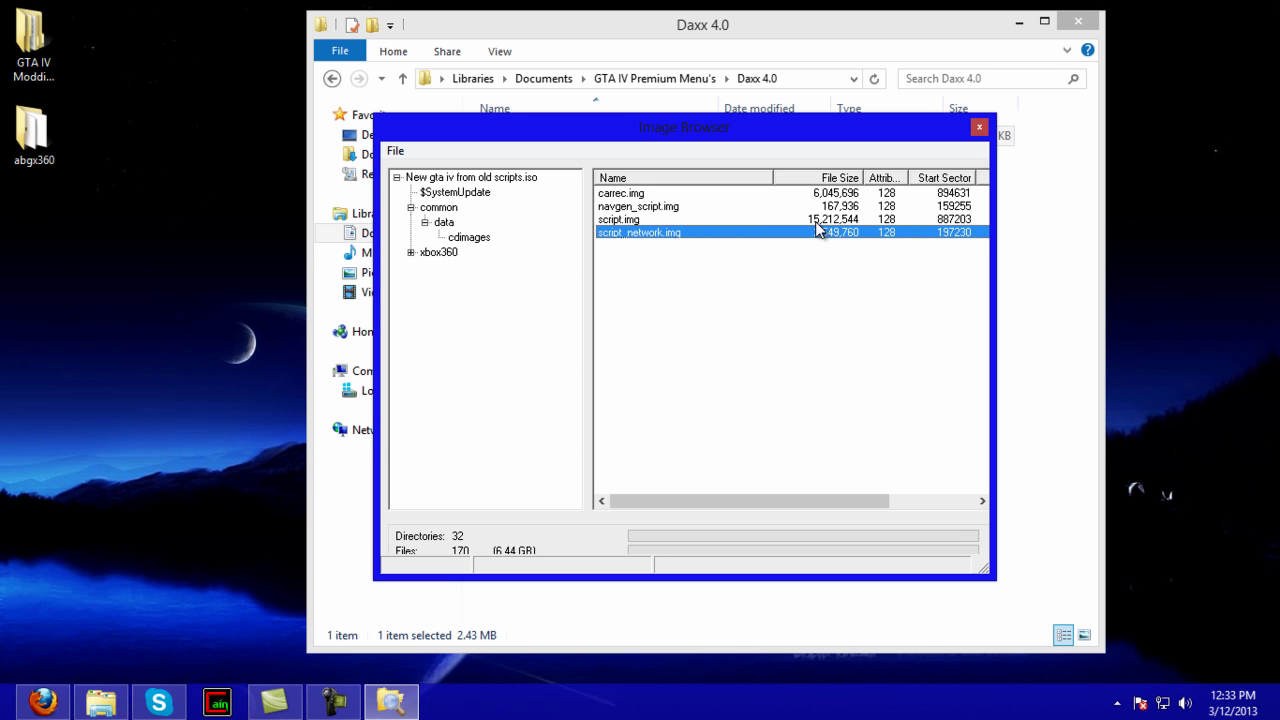
Inspect common.rpf, xbox360.rpf and the cdimages folder, then close the Image Browser
click(478, 181)
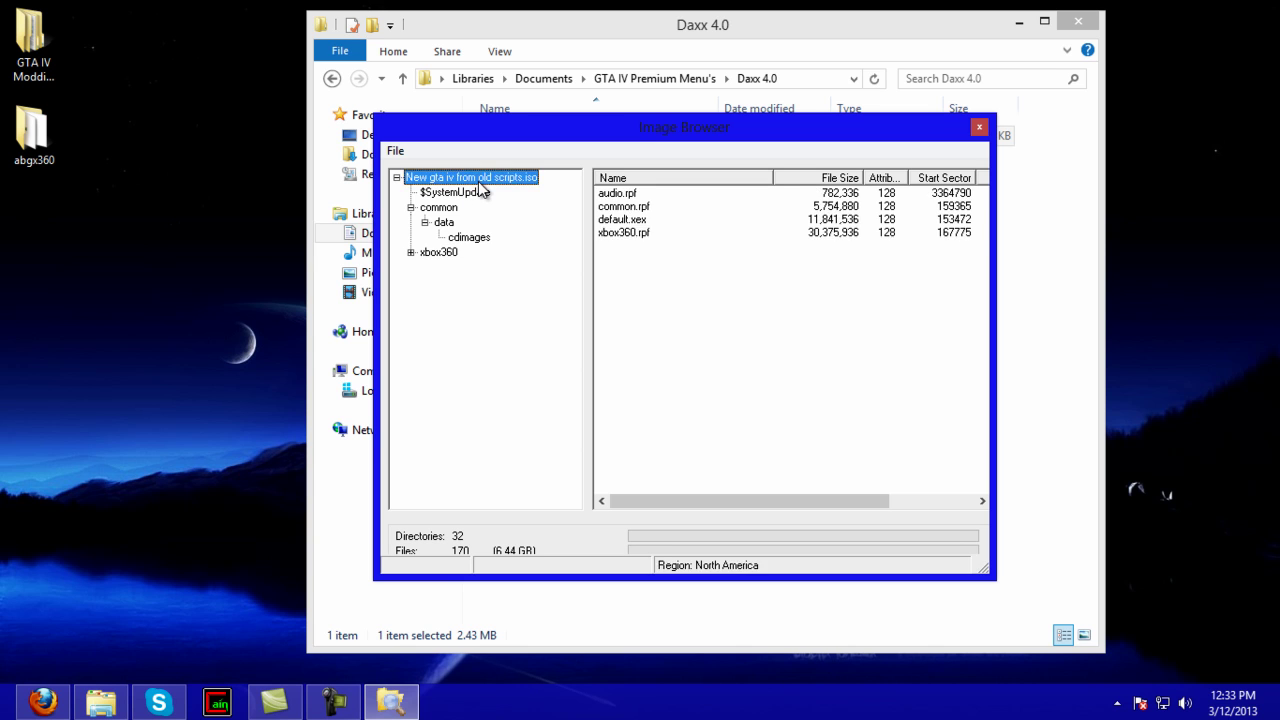
click(627, 232)
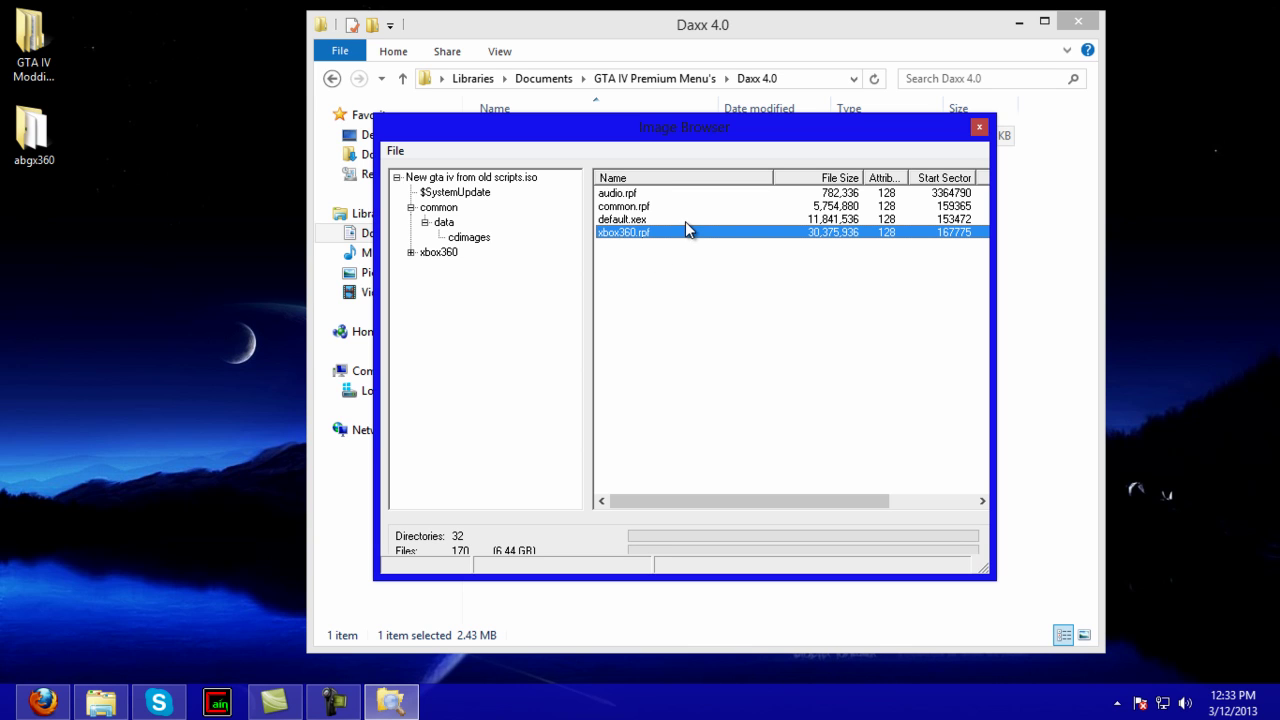
click(637, 207)
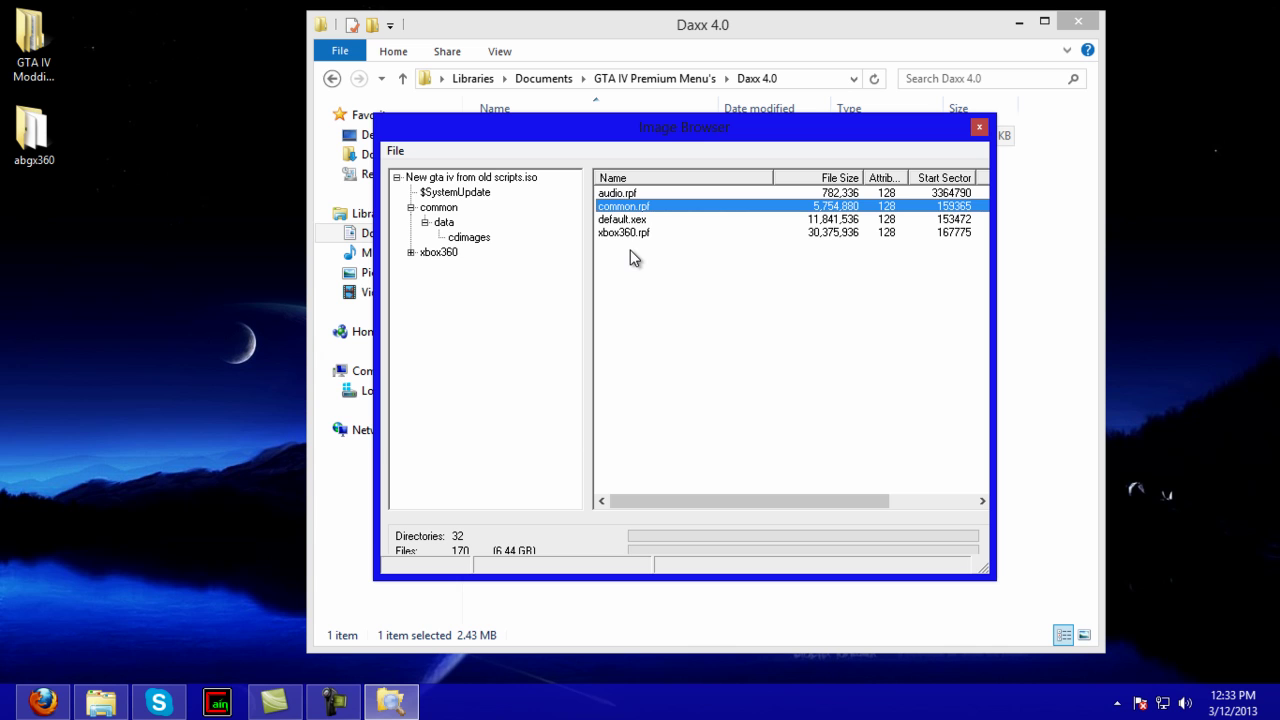
click(467, 238)
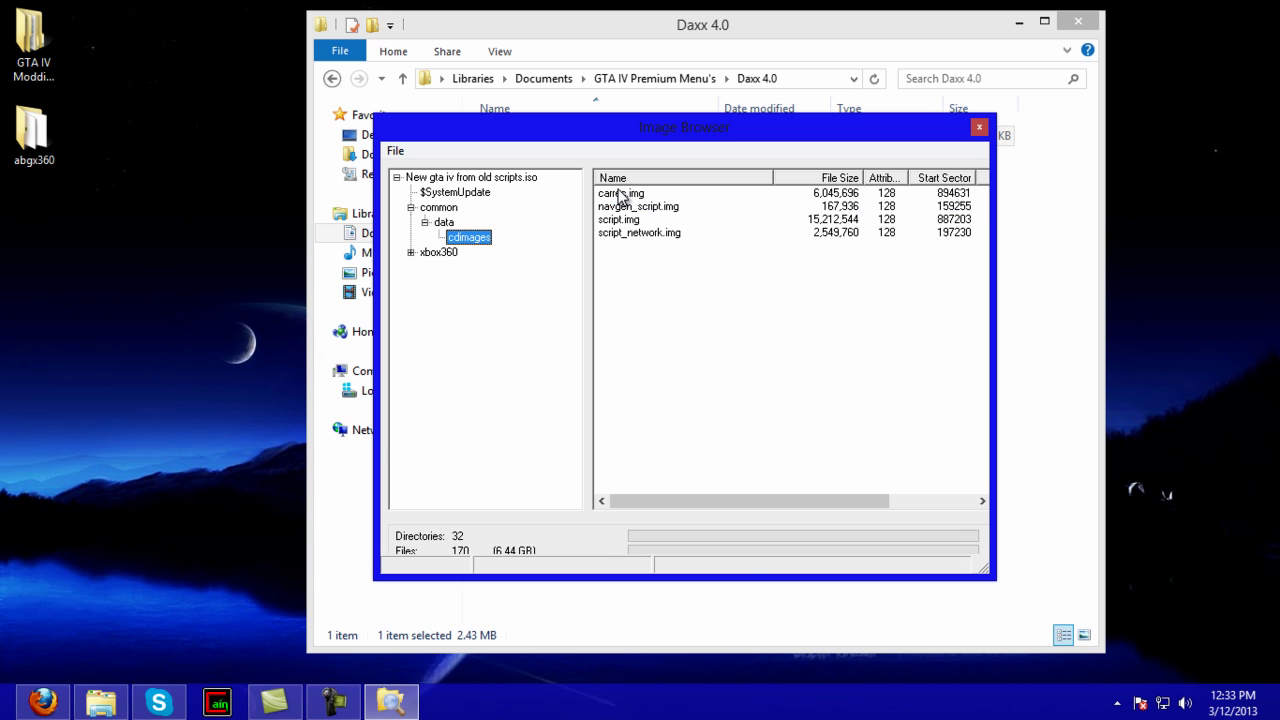
click(486, 180)
click(612, 206)
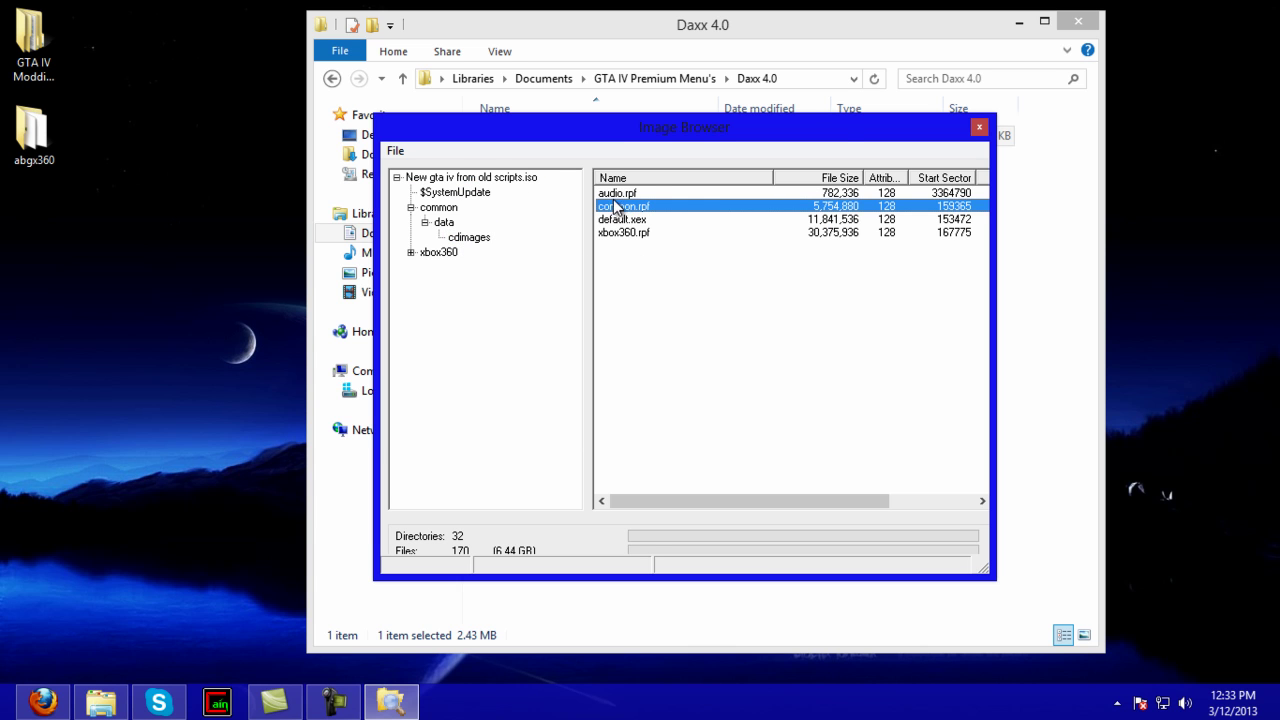
click(979, 127)
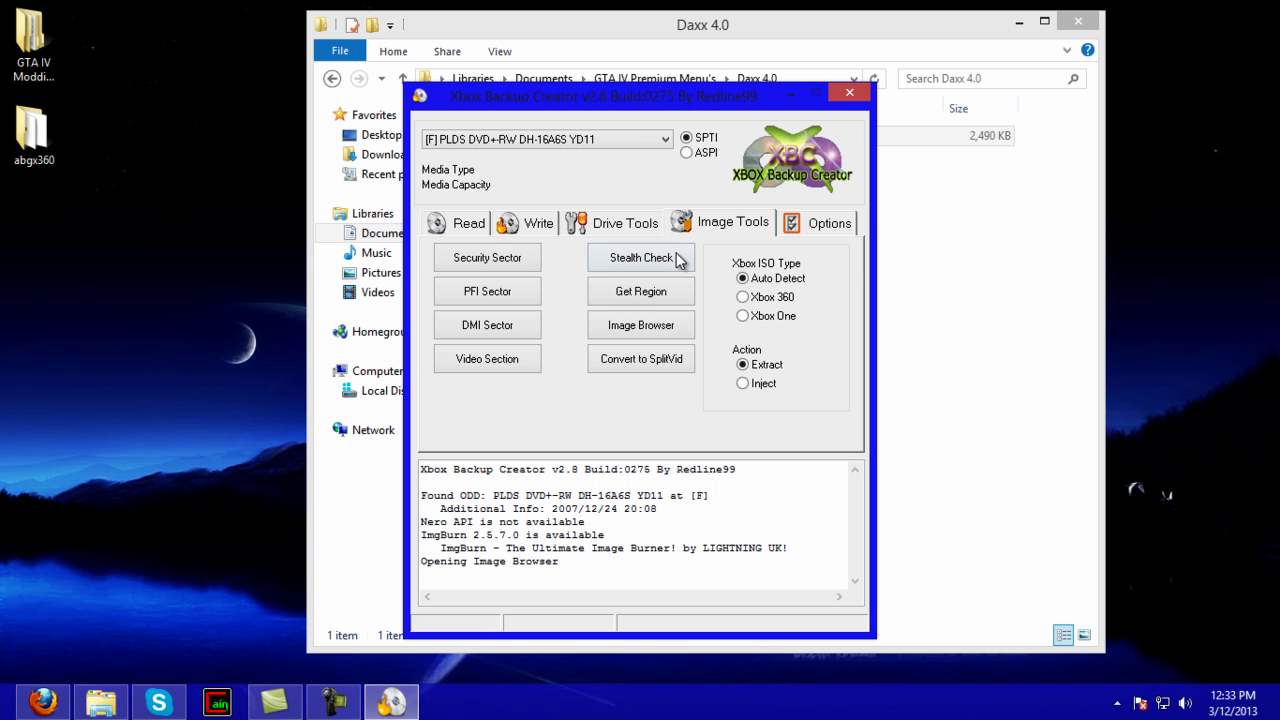
View the Read and Write options, close Xbox Backup Creator, and show the Start screen
click(462, 218)
click(530, 222)
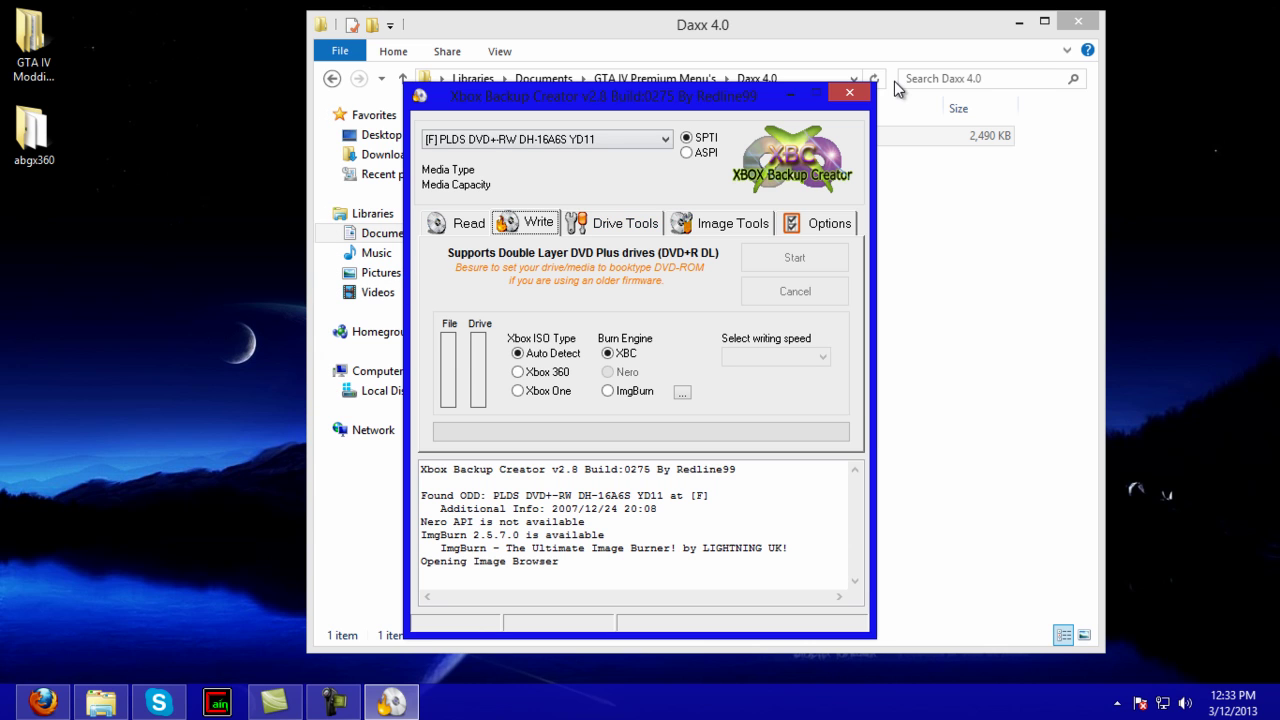
click(849, 93)
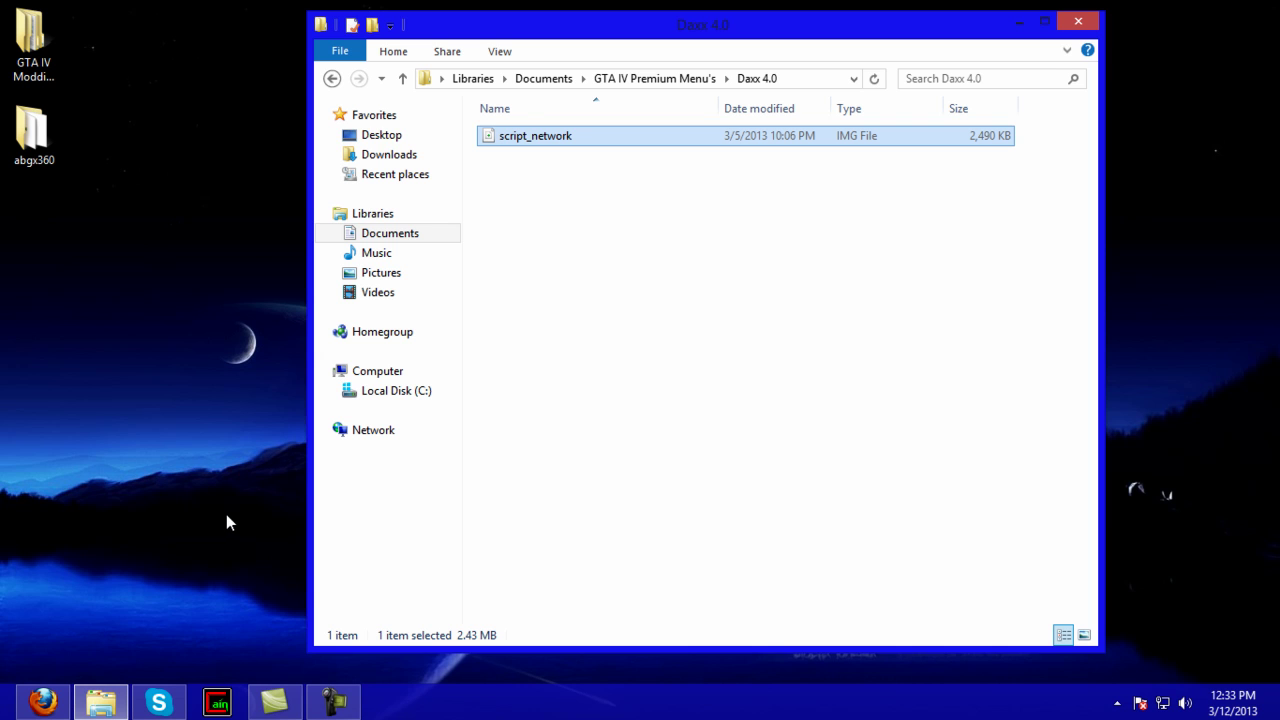
mouse_move(97, 704)
click(2, 717)
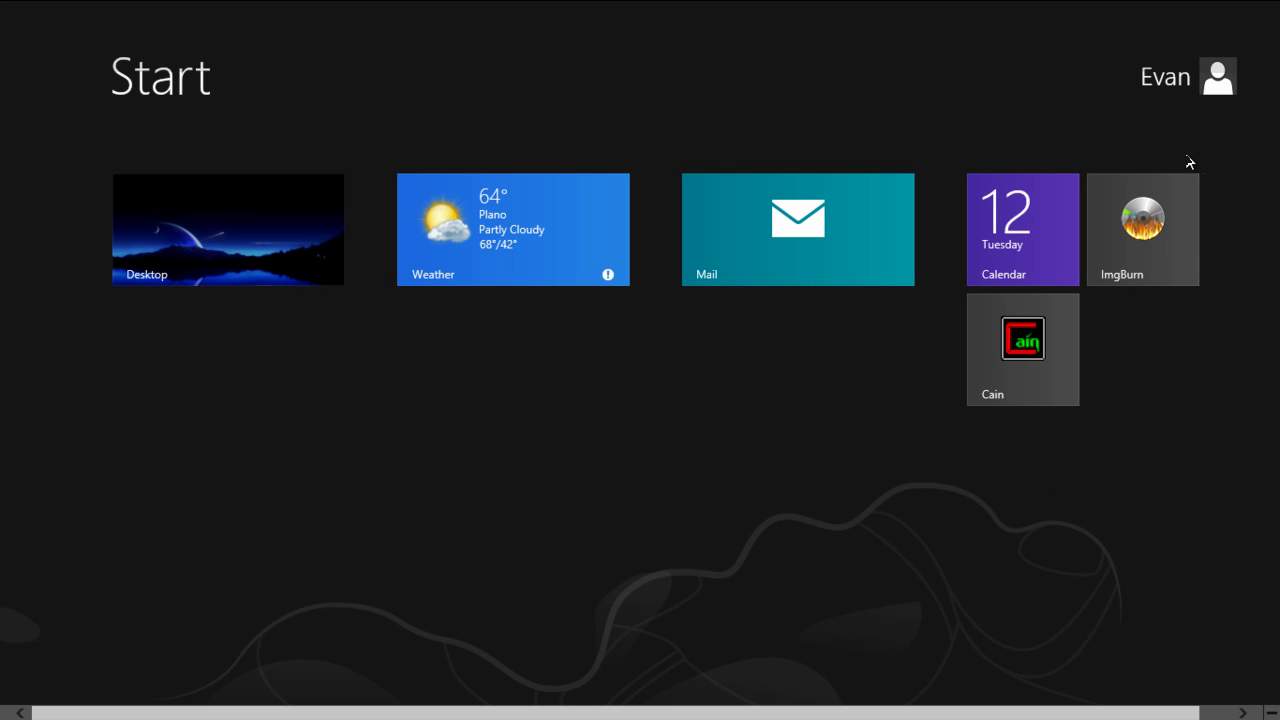
Launch ImgBurn in Write image file to disc mode and browse for the source image
click(1190, 214)
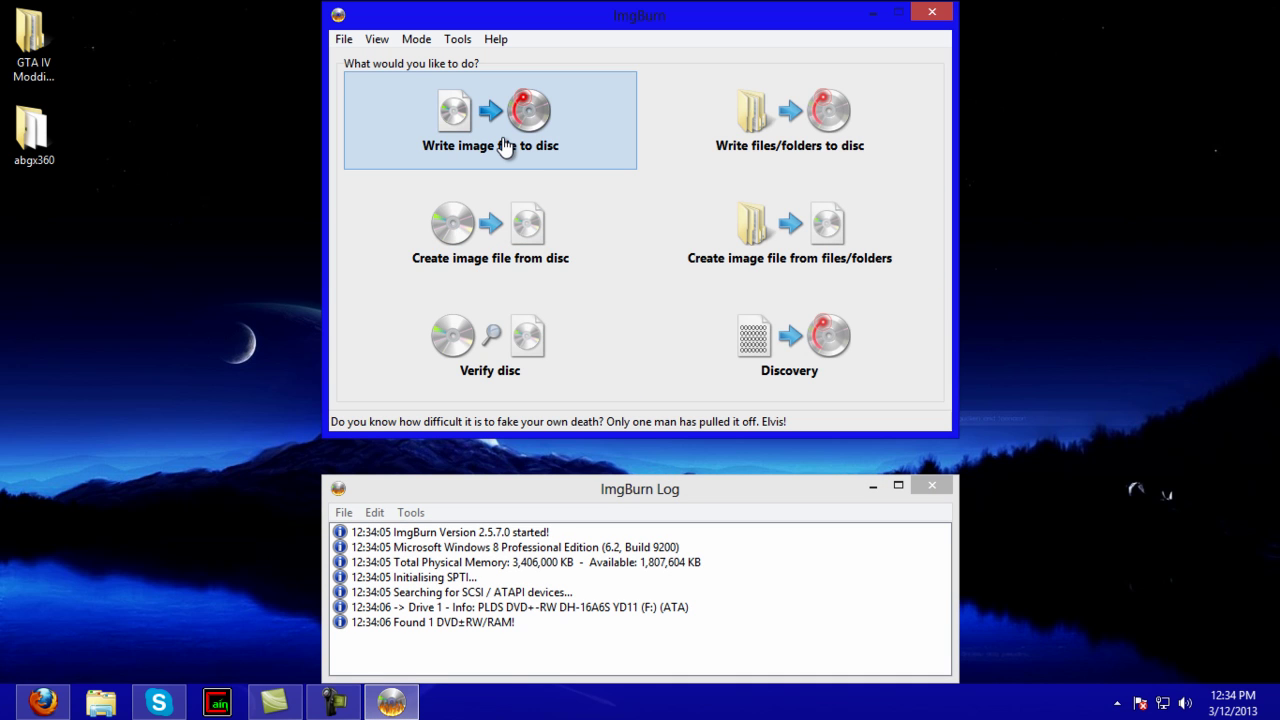
click(505, 147)
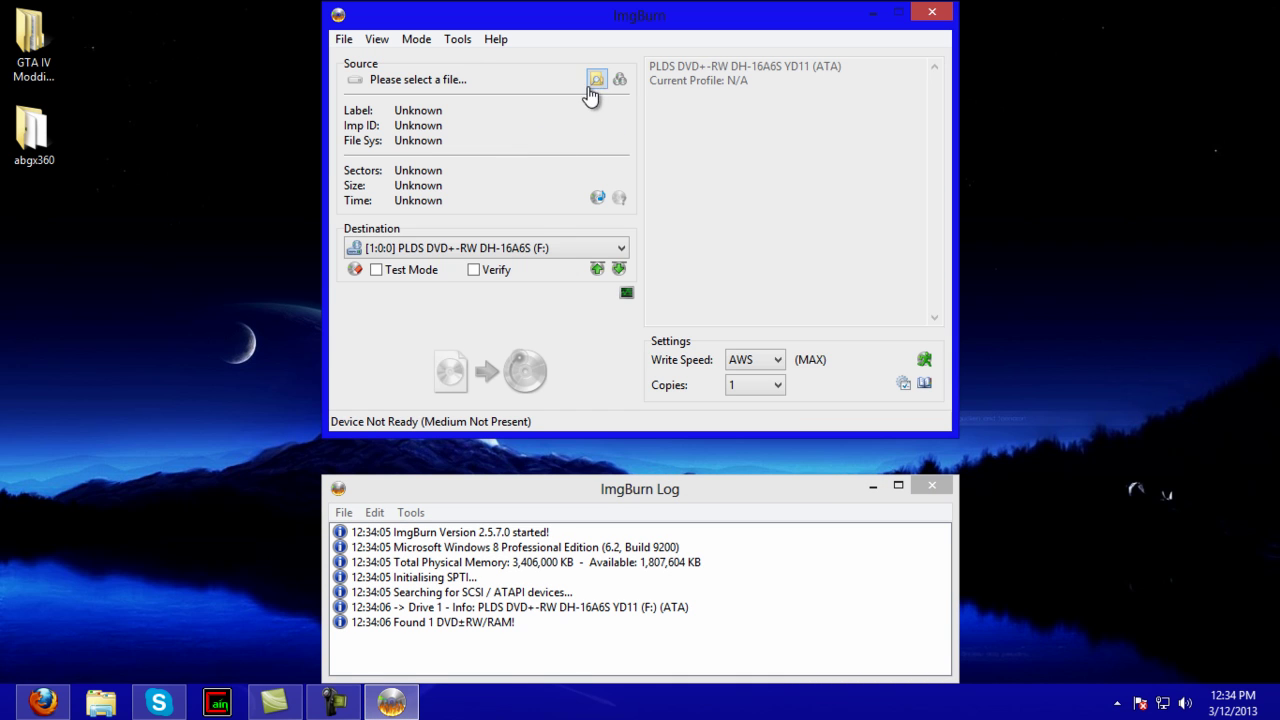
click(595, 80)
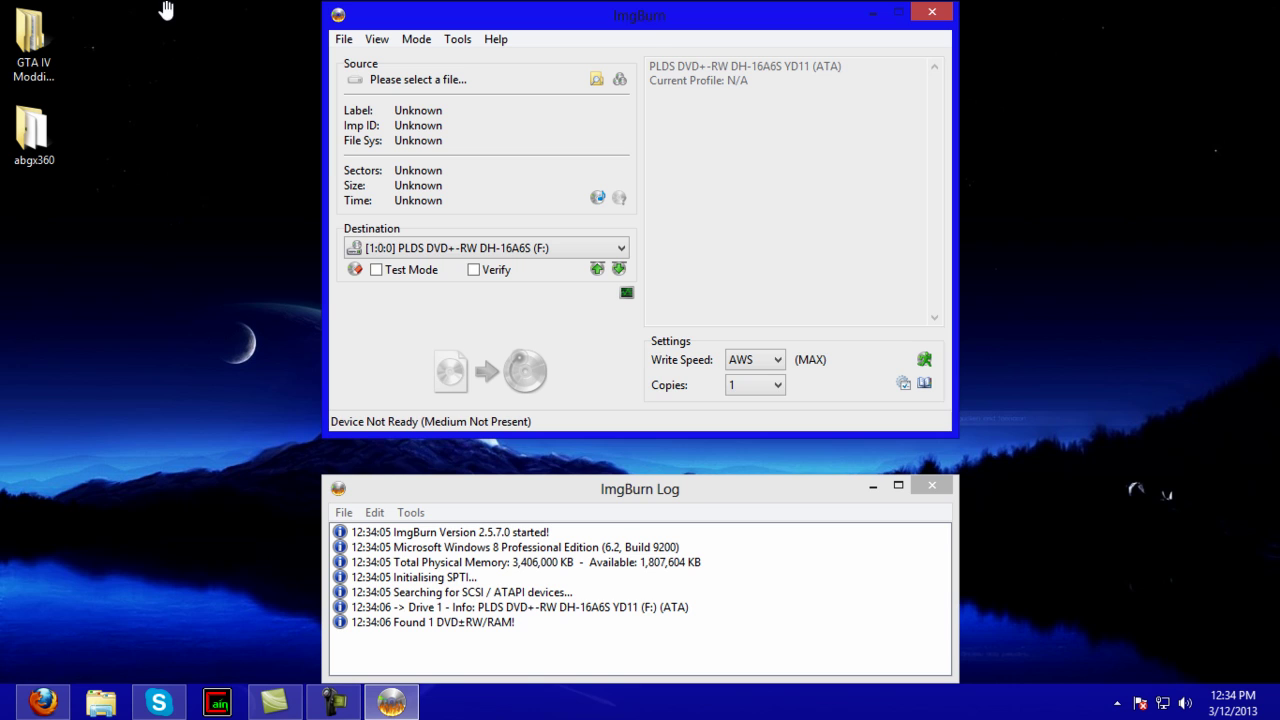
Open Documents > Xbox Games > GTA IV in File Explorer
click(101, 703)
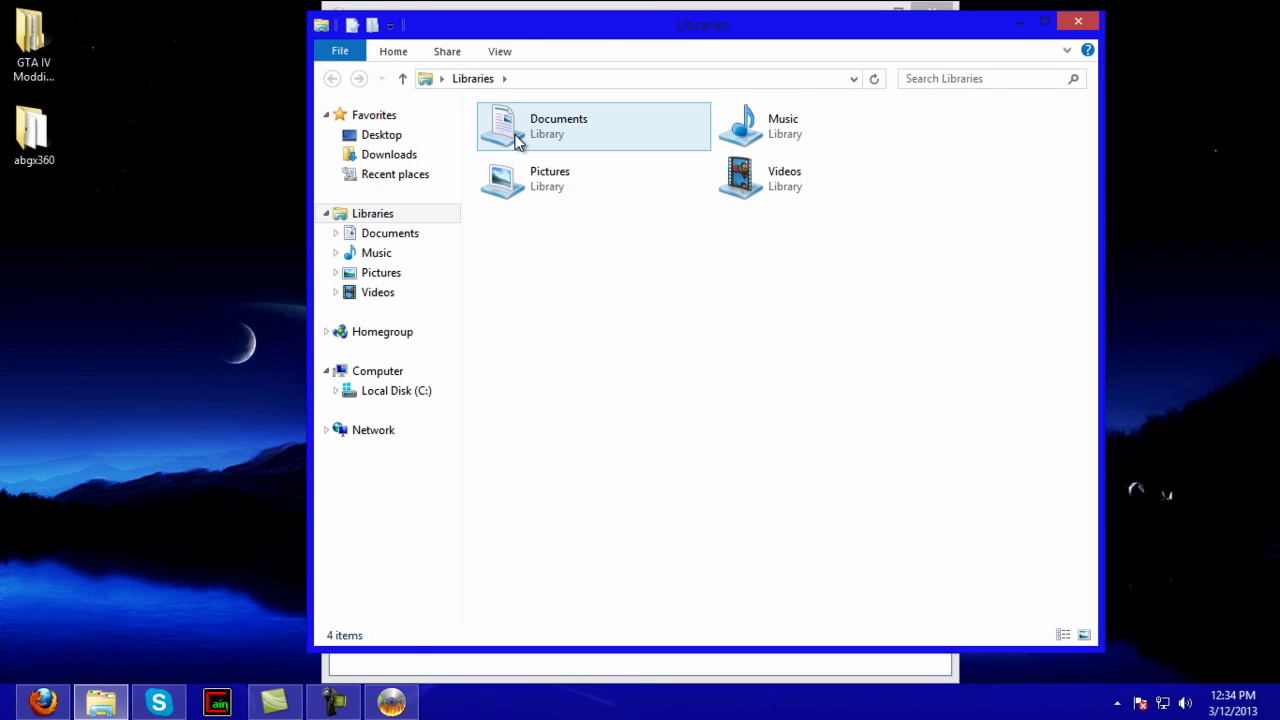
double_click(516, 135)
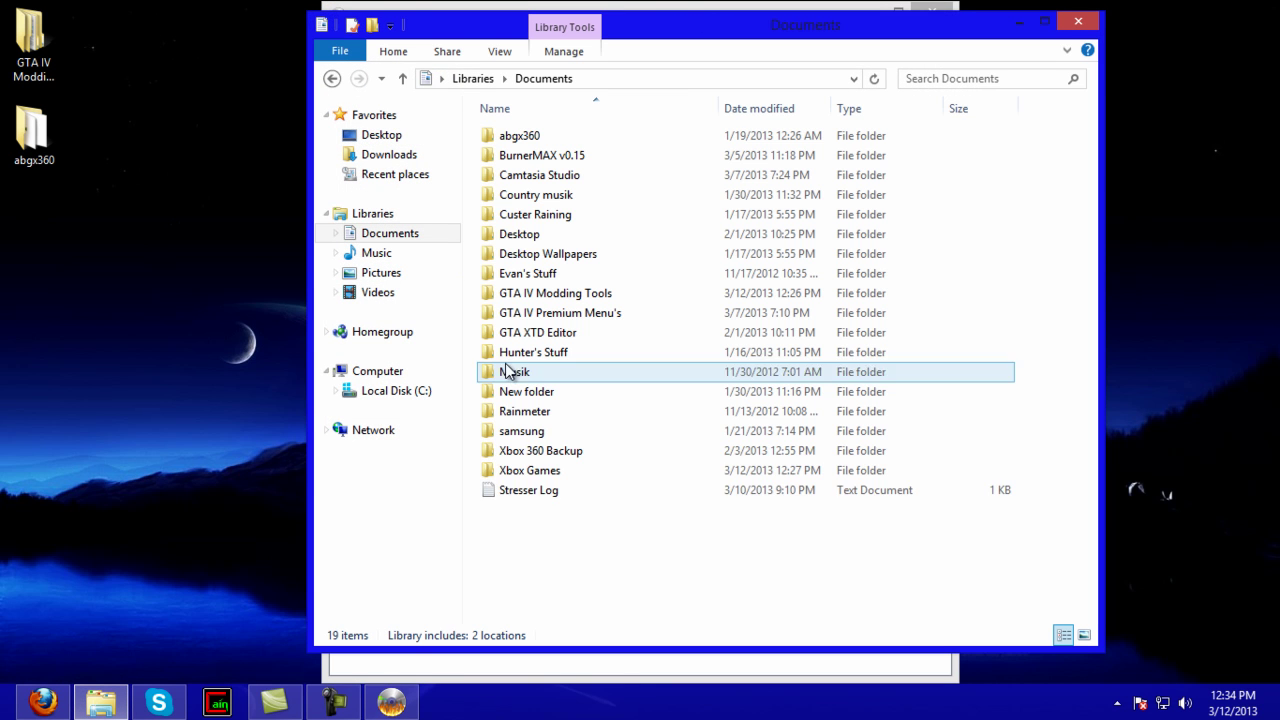
double_click(552, 472)
double_click(522, 236)
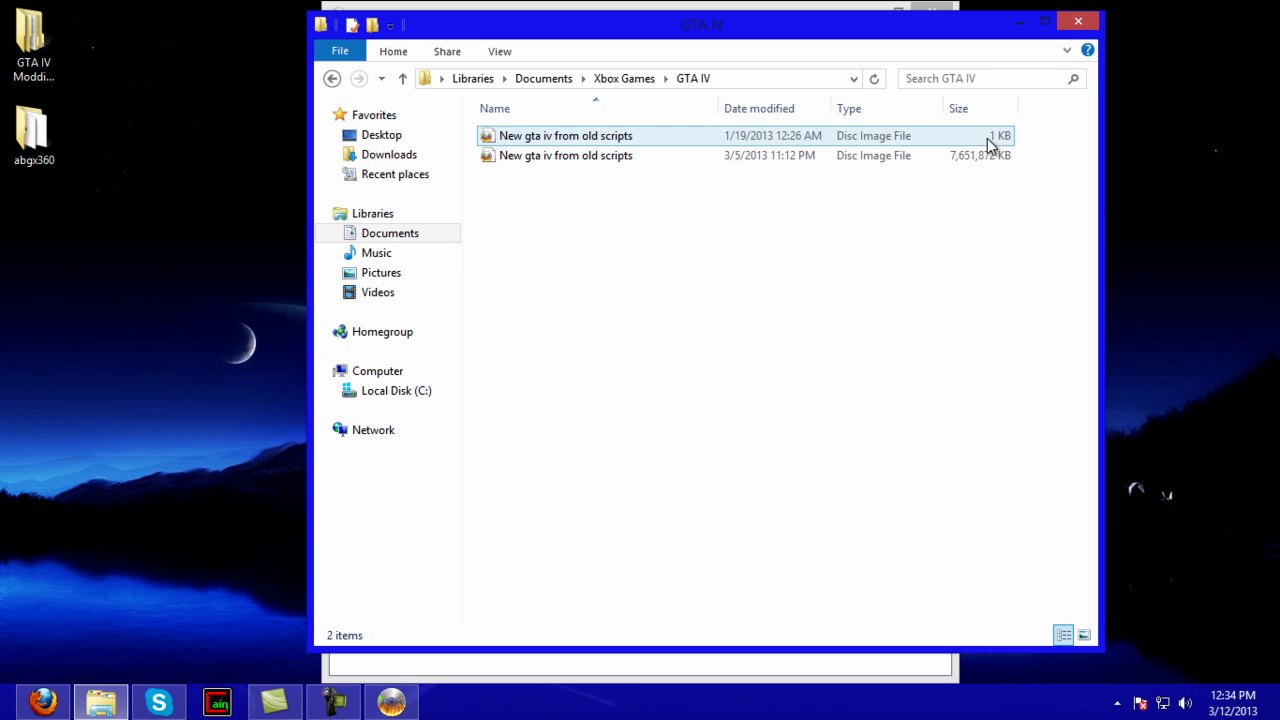
Load the 1 KB New gta iv from old scripts.dvd image at 2.4x write speed, then close ImgBurn and the GTA IV folder
click(843, 139)
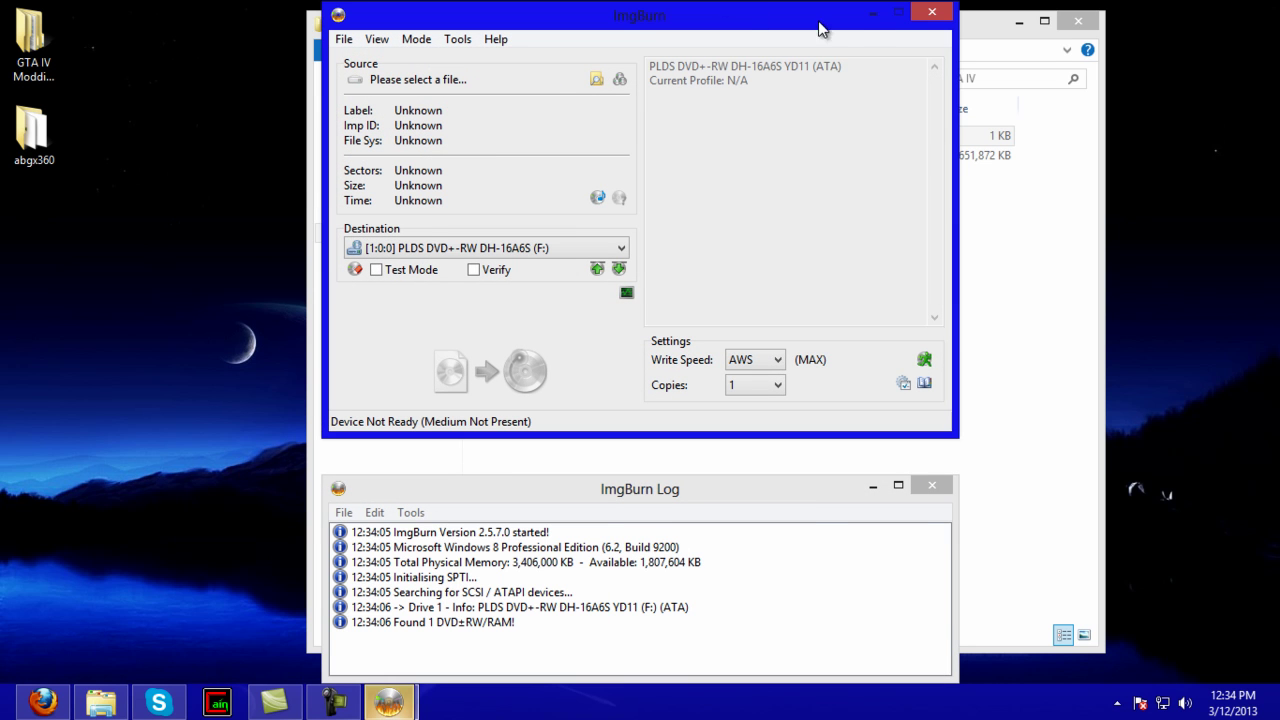
click(931, 11)
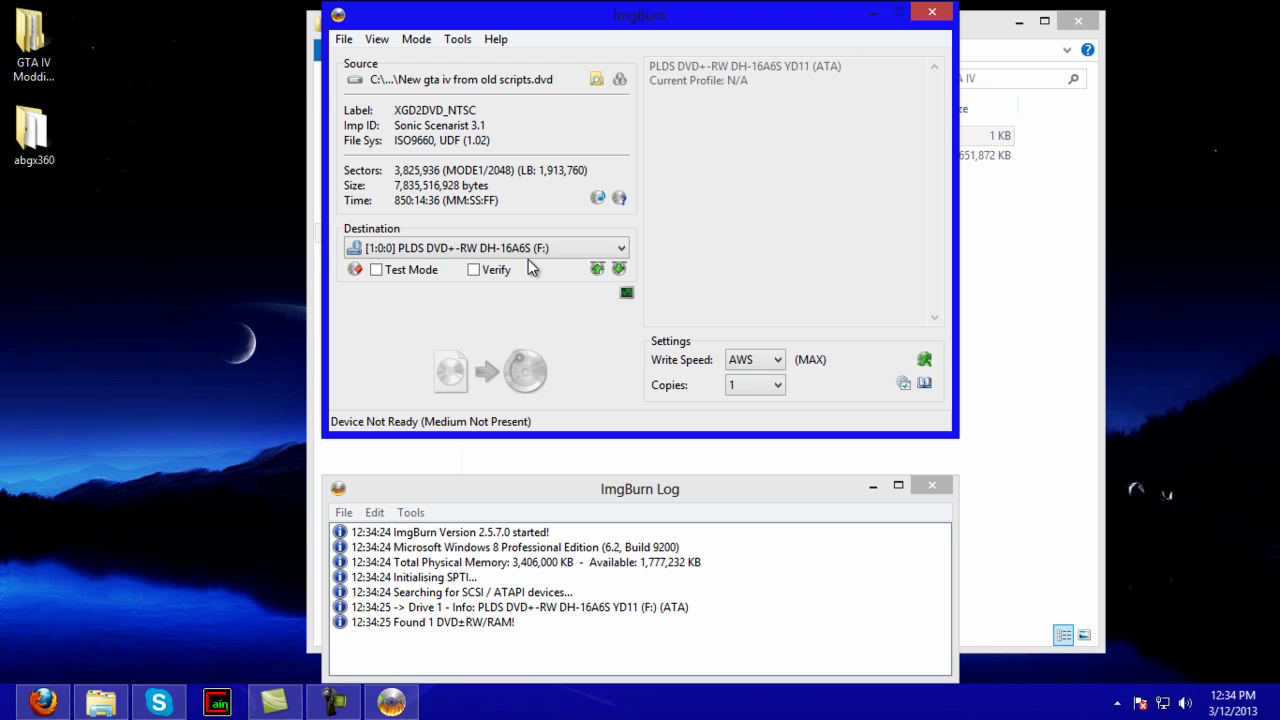
click(760, 358)
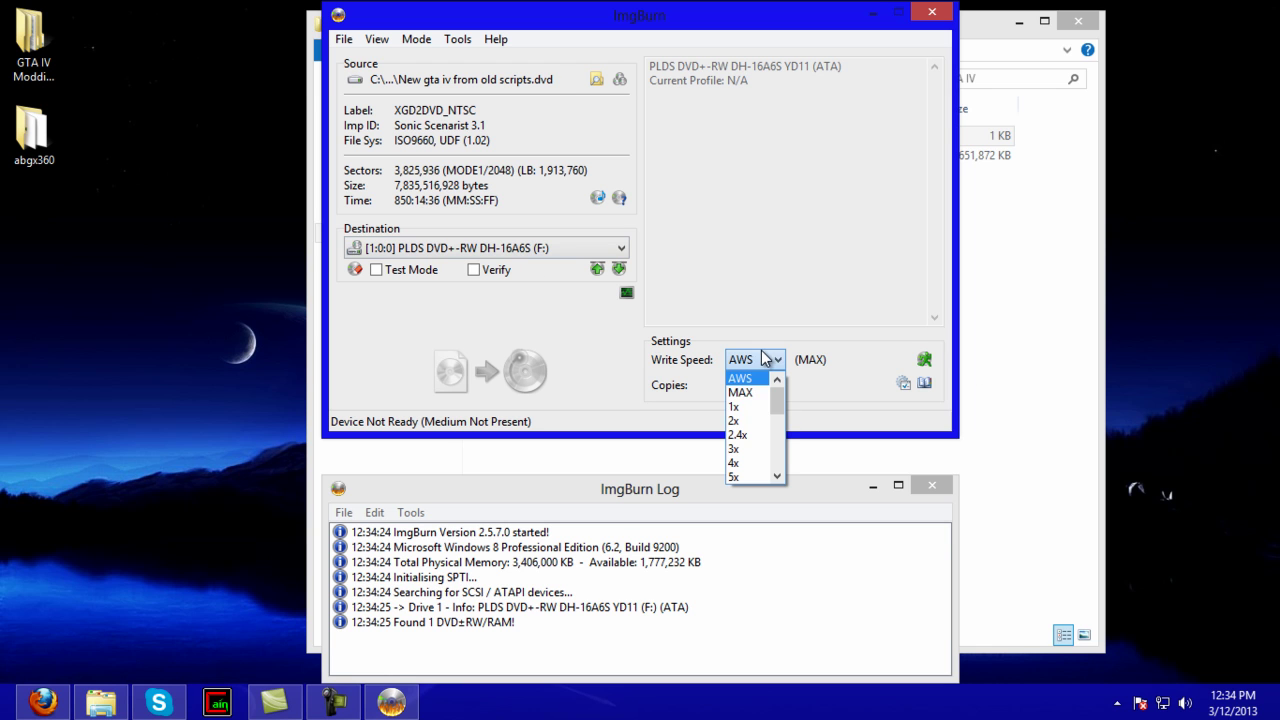
click(762, 441)
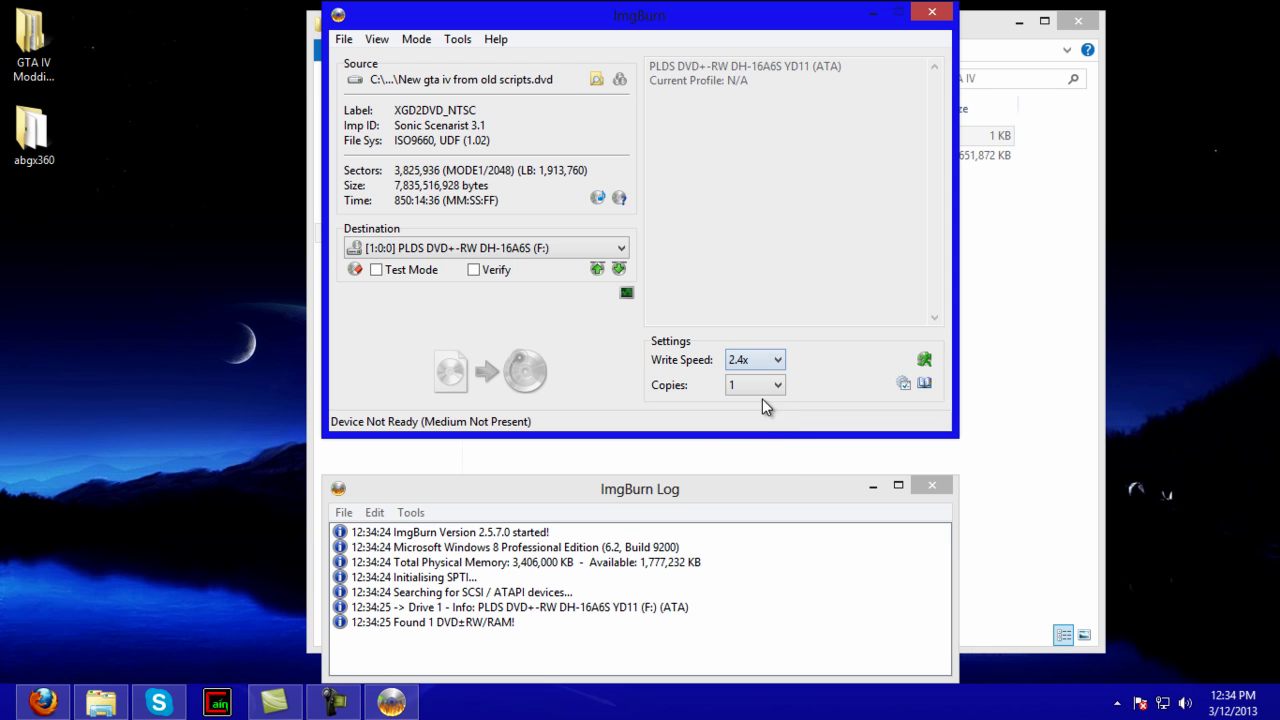
click(932, 13)
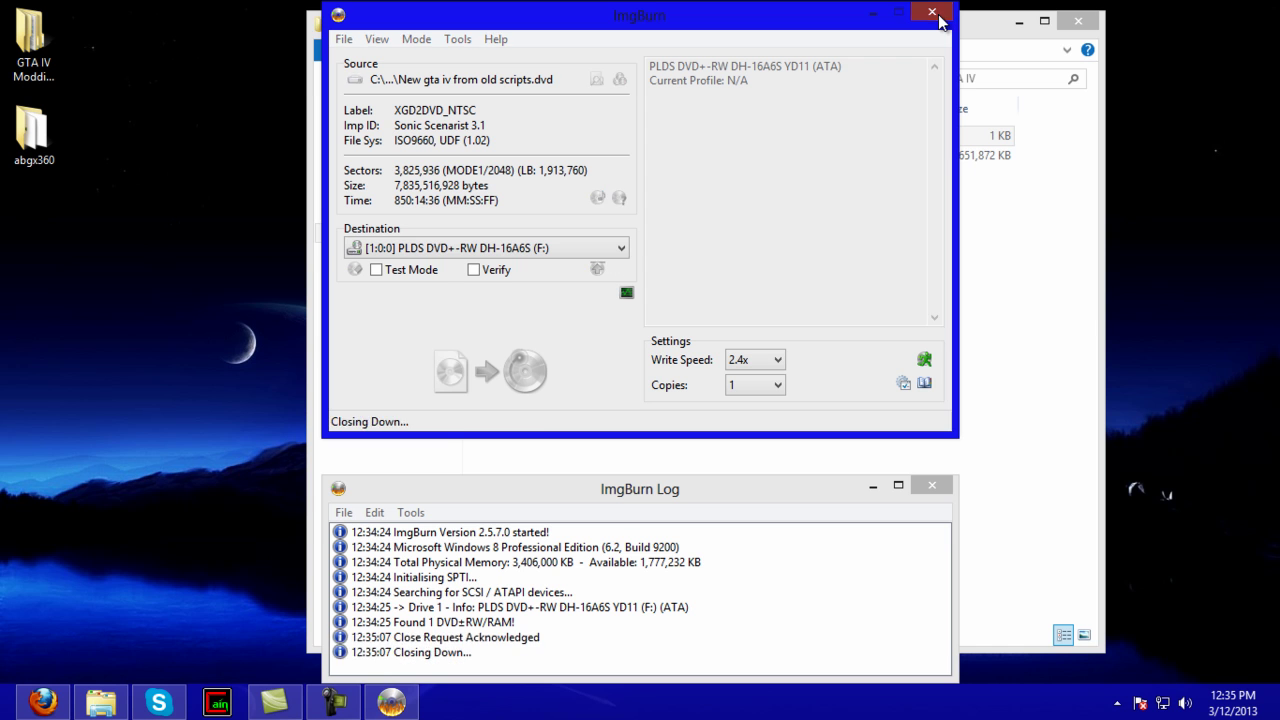
click(1068, 19)
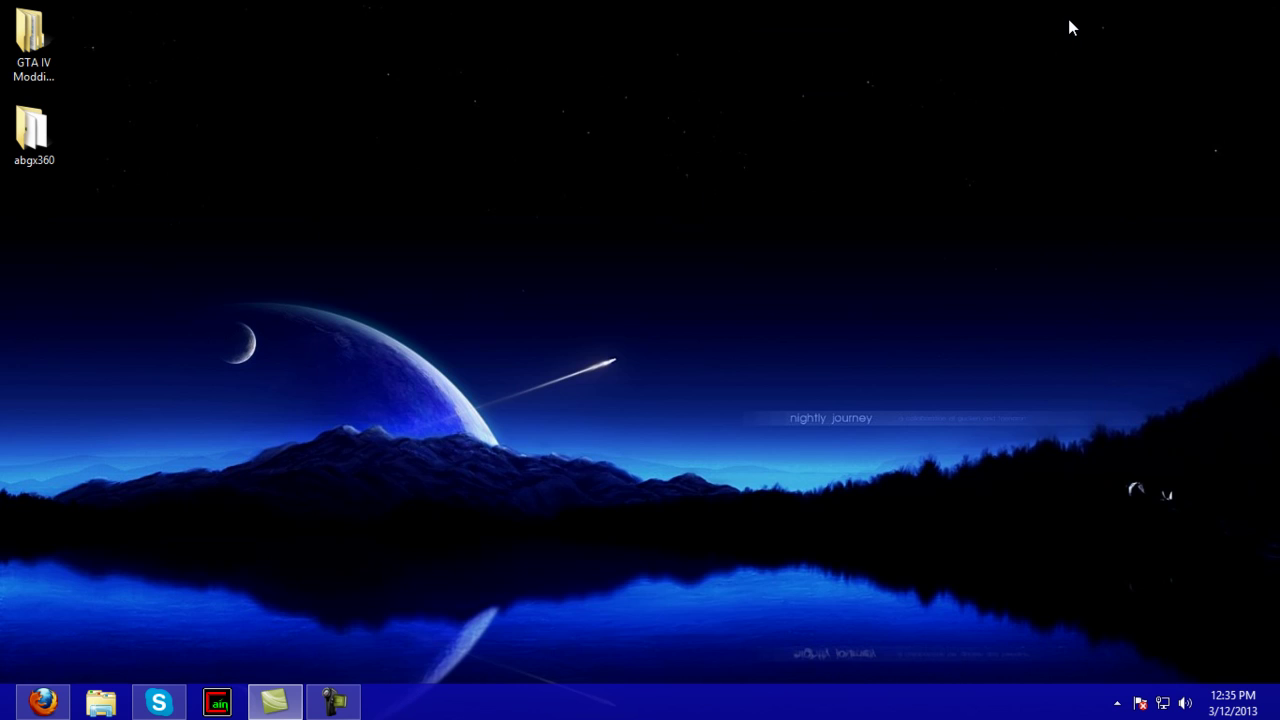